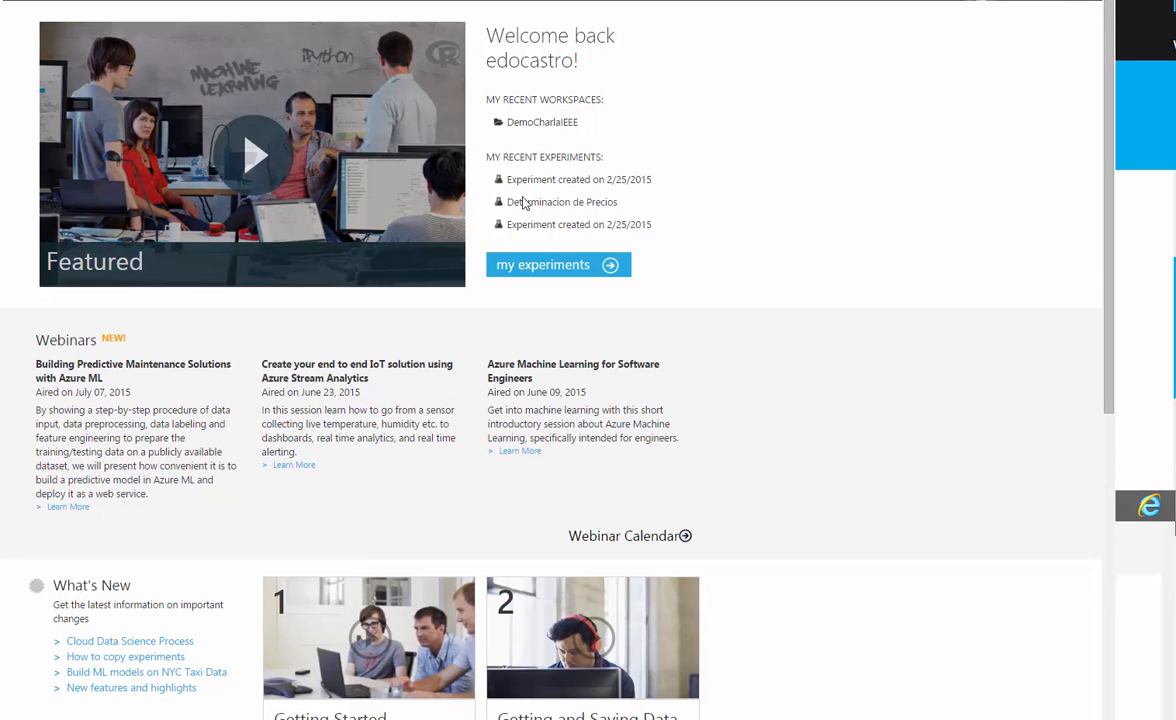
- Open the most recently edited "Experiment created on 2/25/2015" from the list of own experiments
click(557, 267)
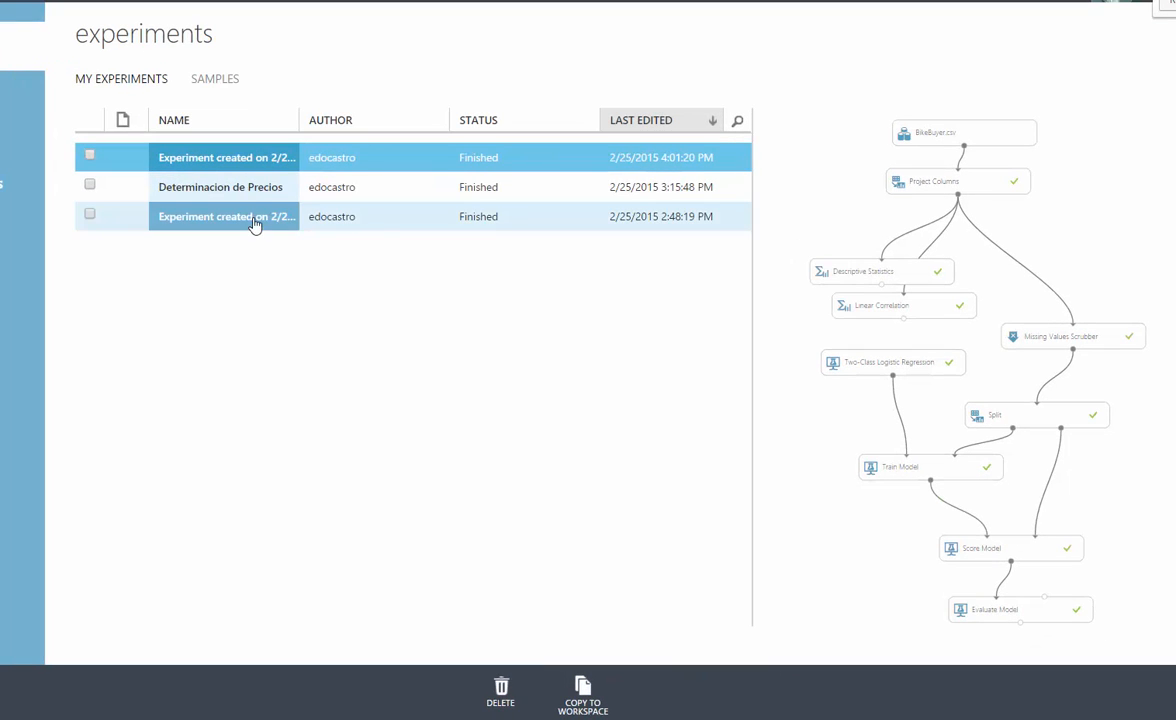
click(255, 170)
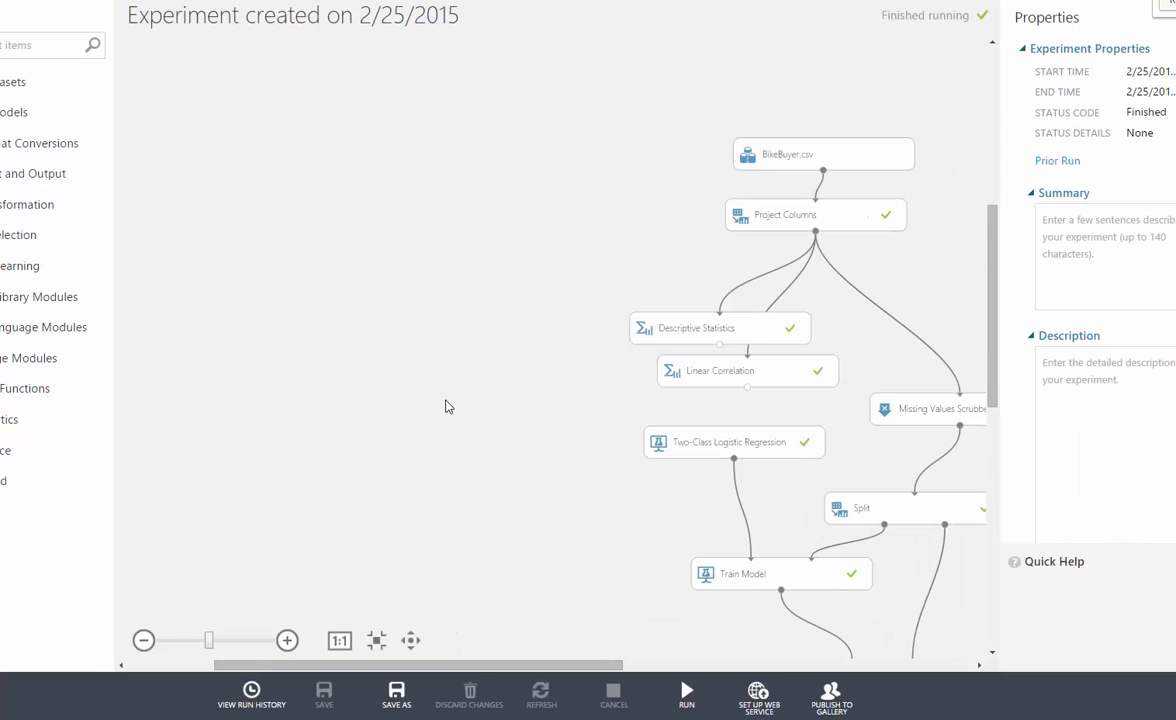
drag(470, 664, 648, 653)
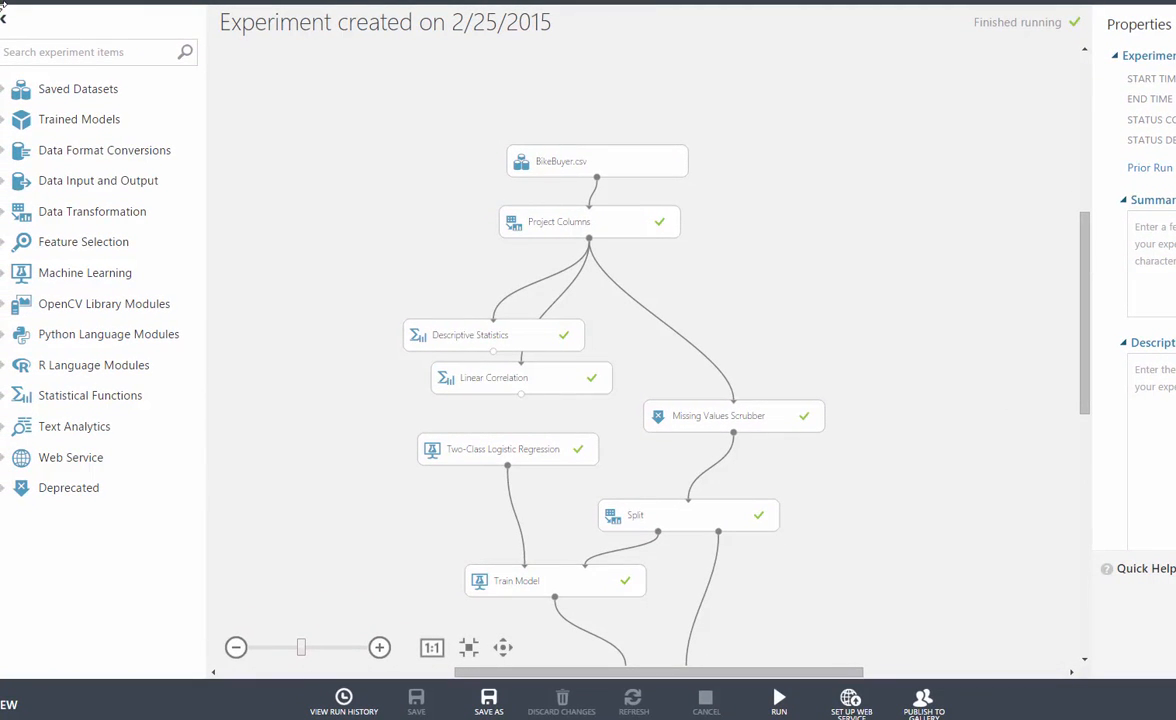
- Look through the sample datasets offered under Saved Datasets, then collapse the samples list
click(3, 91)
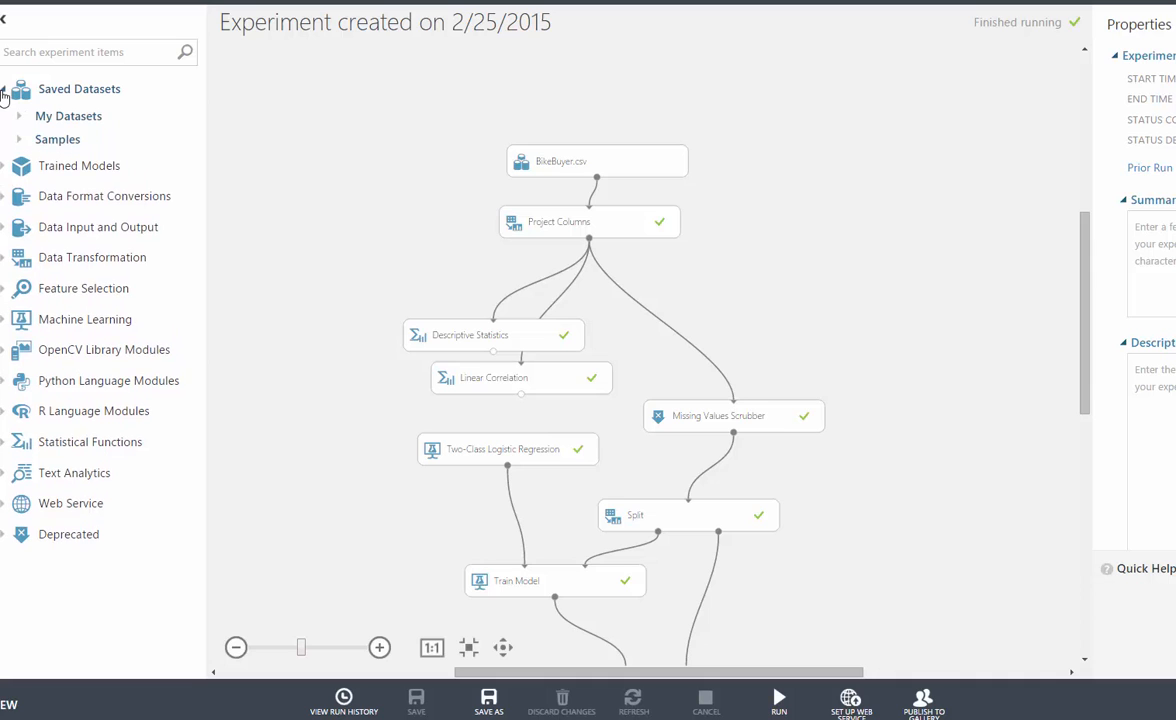
click(19, 140)
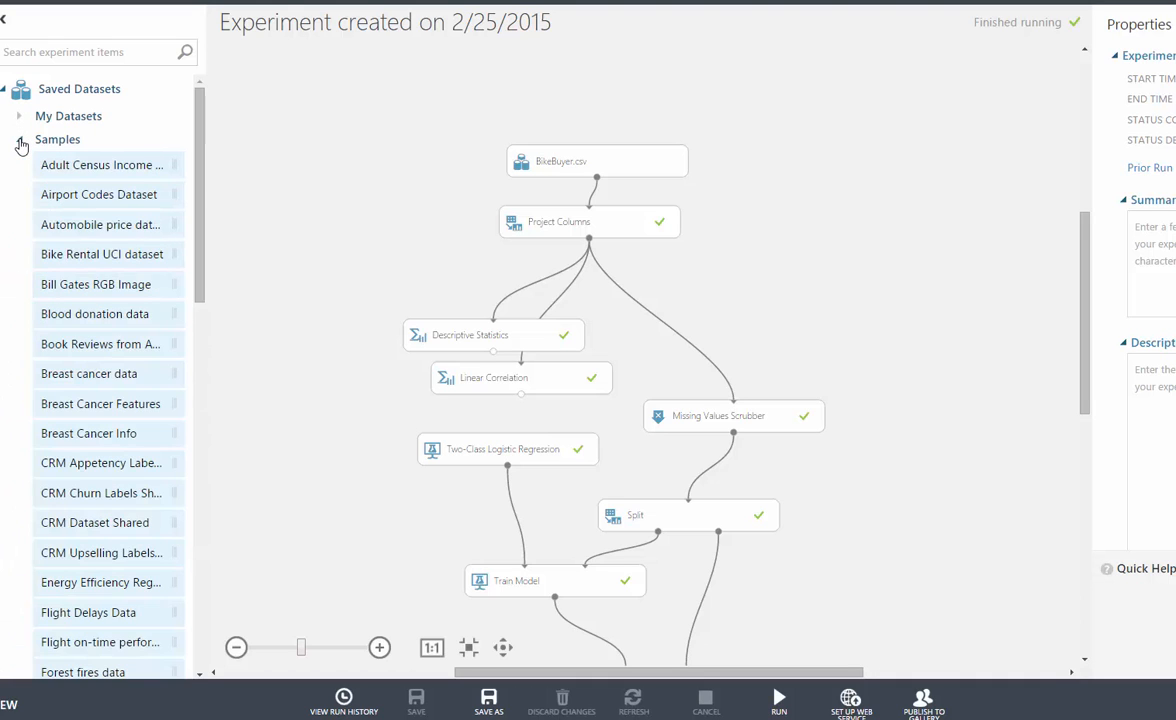
scroll(62, 215, down, 4)
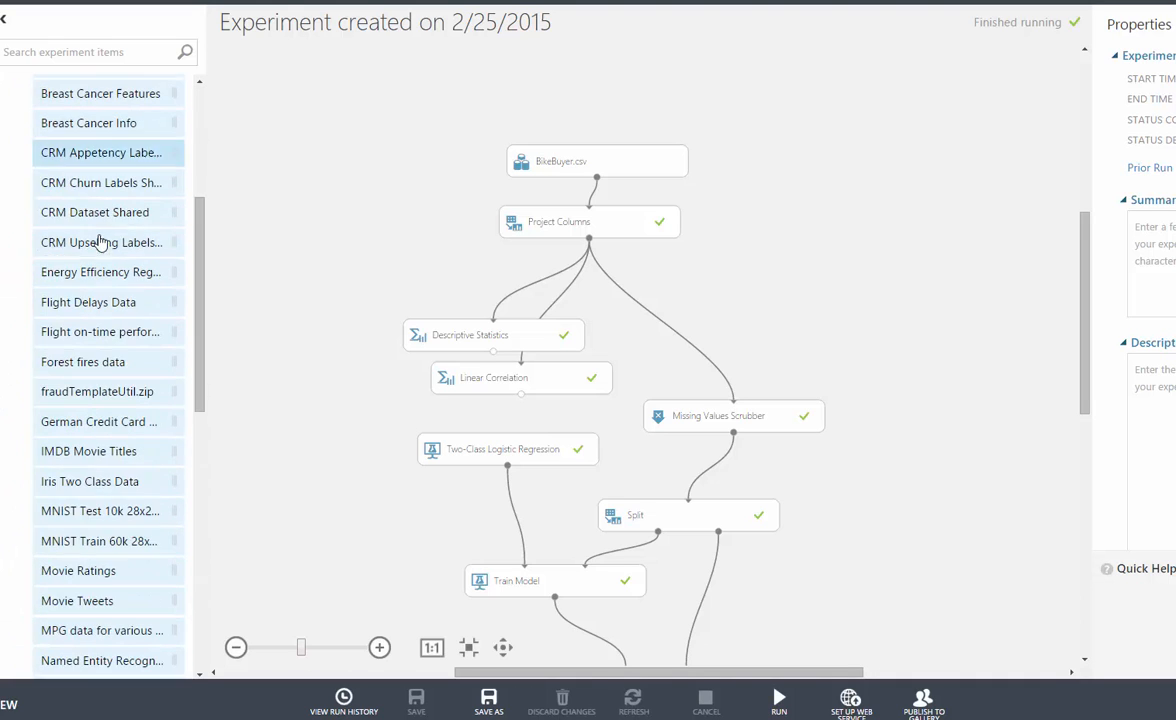
scroll(61, 177, up, 2)
scroll(40, 178, up, 2)
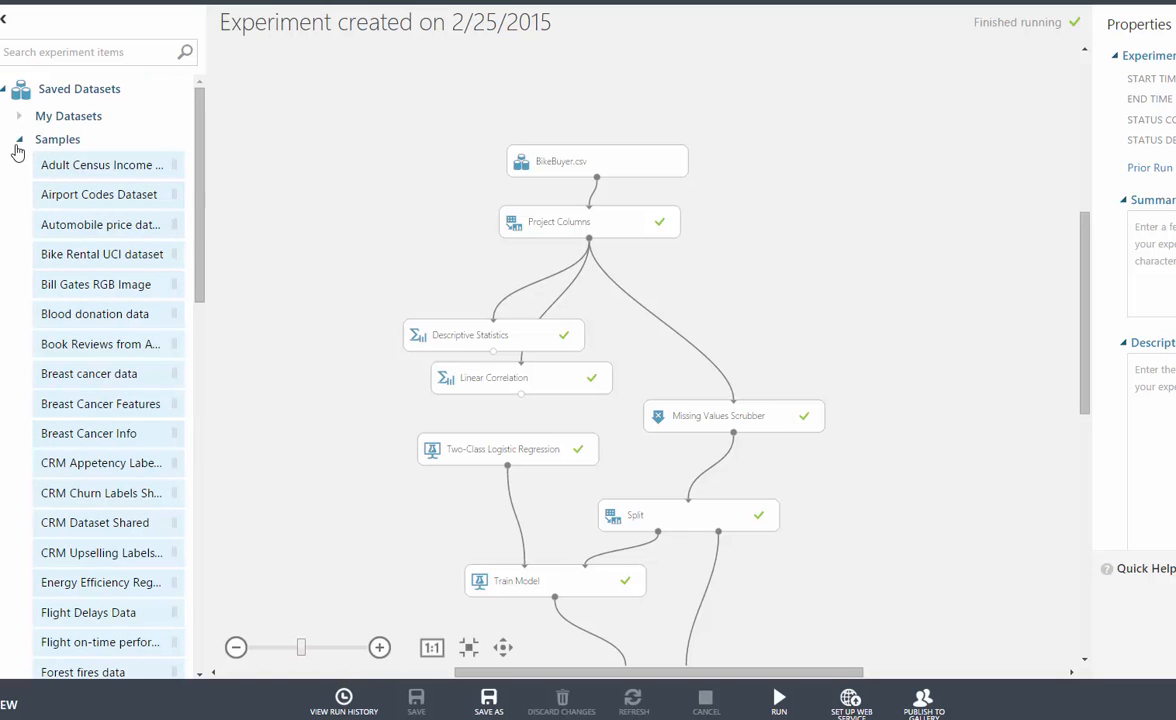
click(18, 142)
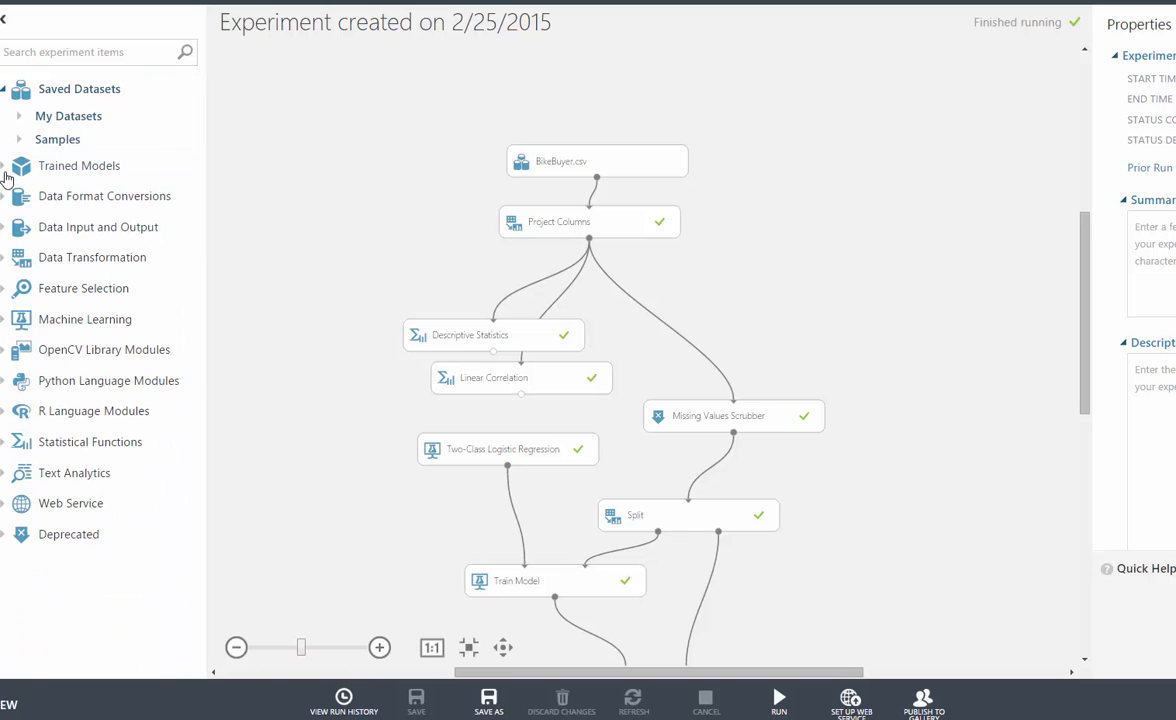
- View the saved Trained Models and the modules under Data Format Conversions and Data Input and Output
click(5, 170)
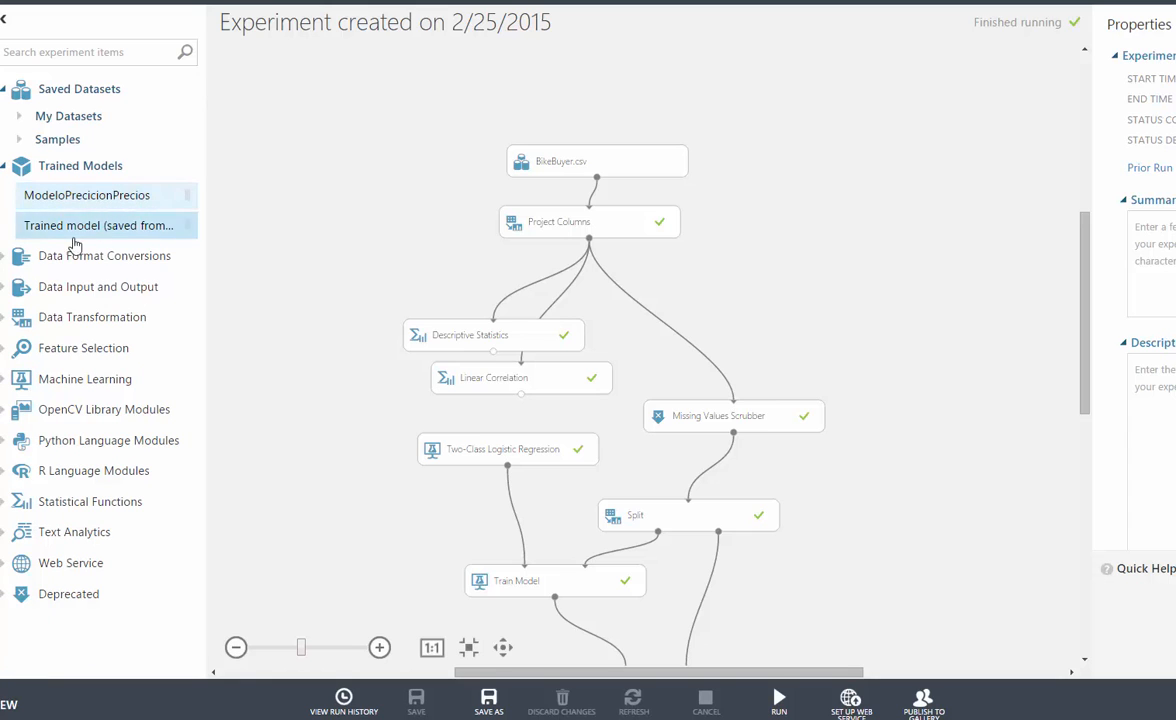
click(5, 258)
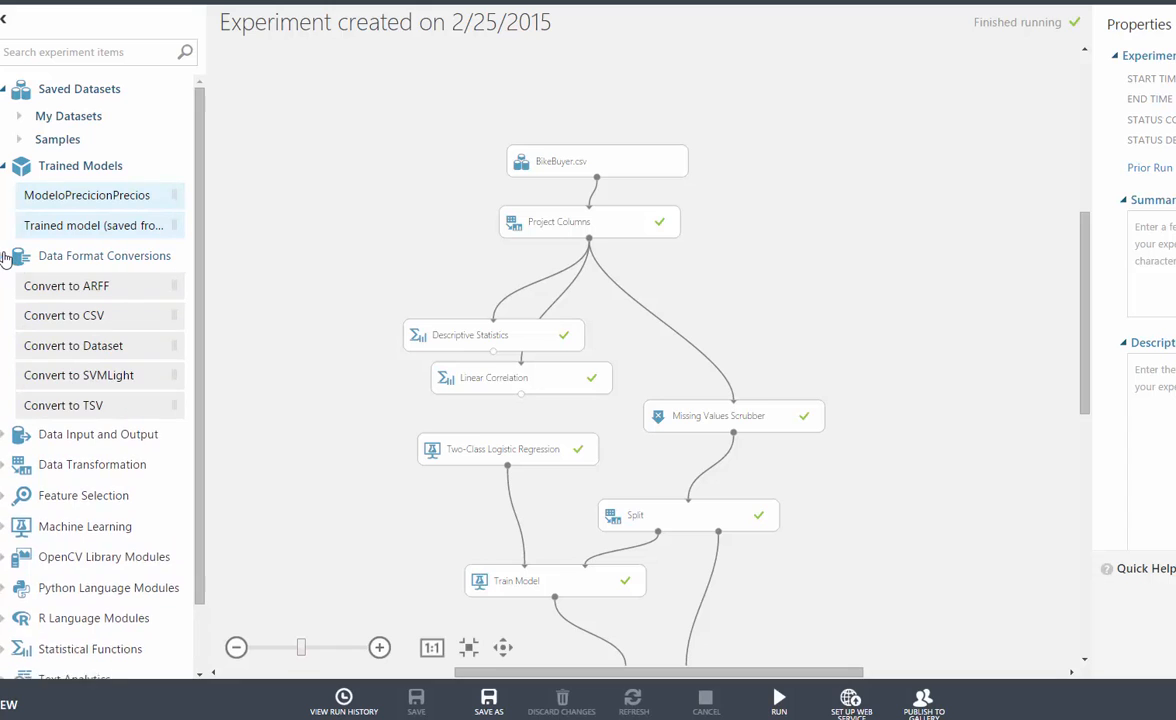
click(6, 260)
click(8, 288)
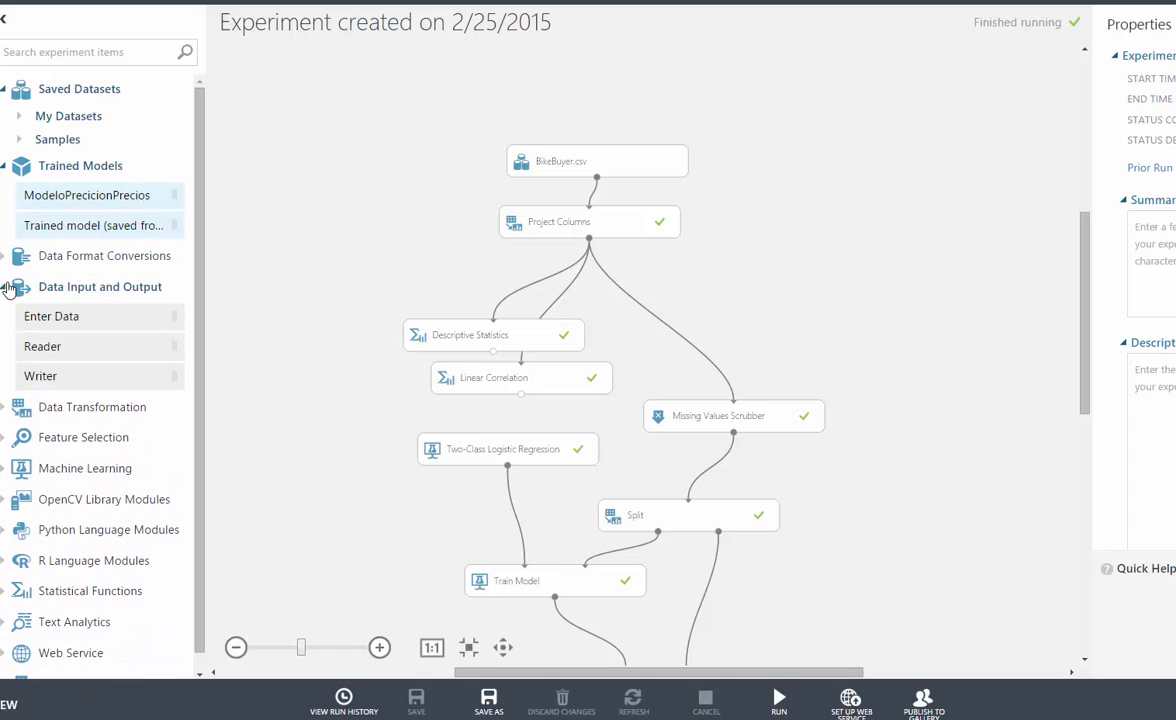
click(8, 288)
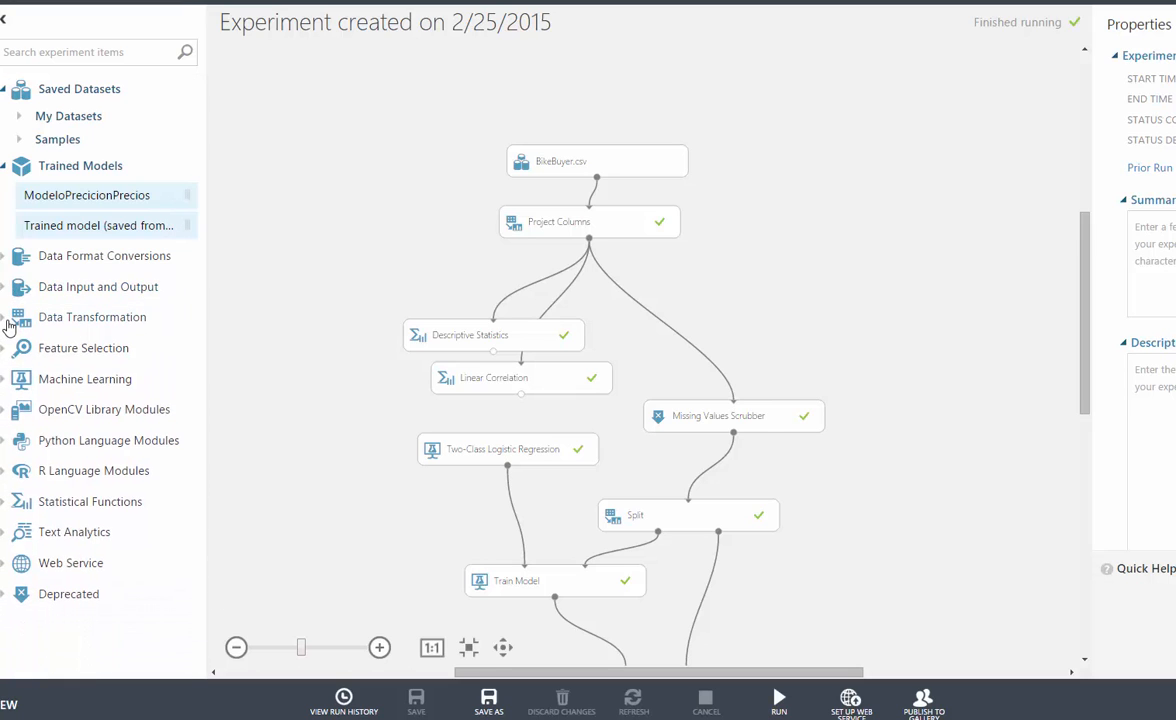
- Show the Data Transformation subcategories and the Feature Selection modules
click(8, 318)
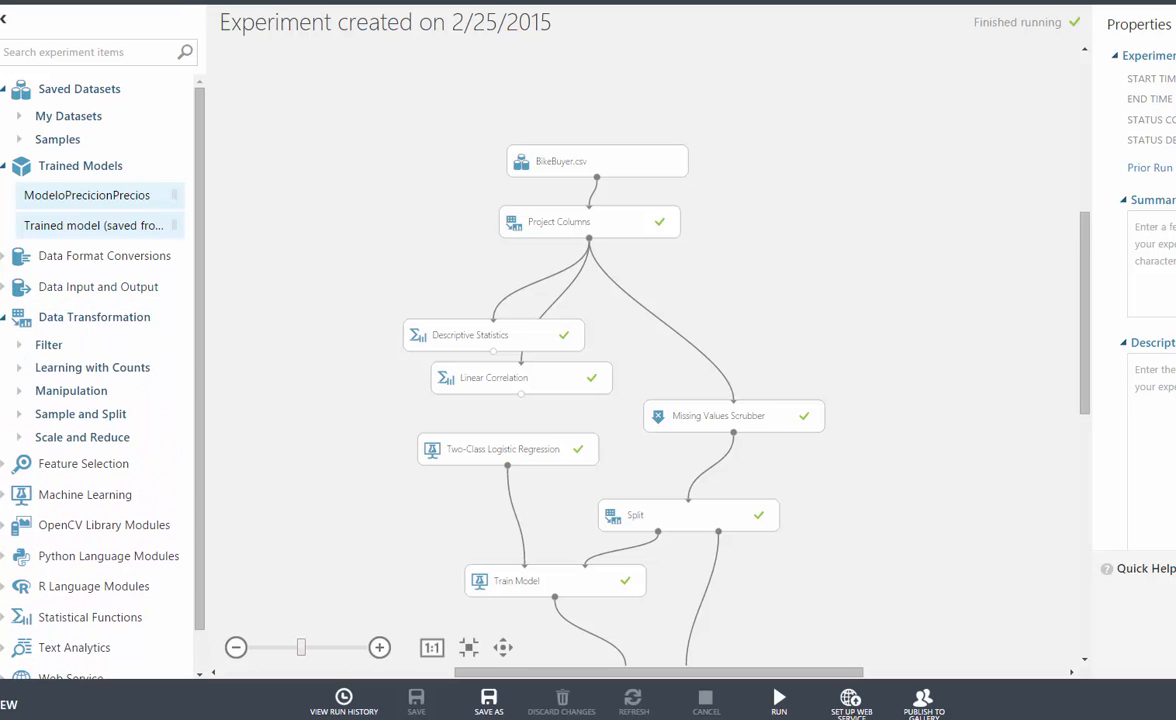
scroll(21, 377, down, 1)
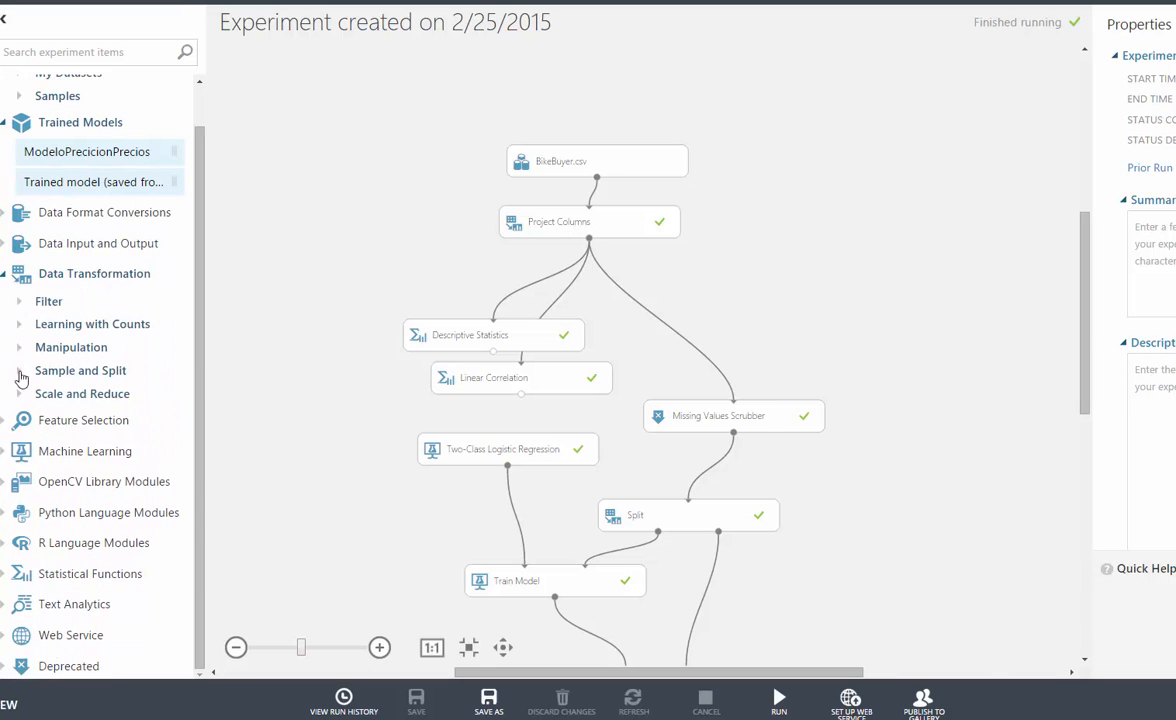
click(3, 424)
scroll(3, 426, down, 2)
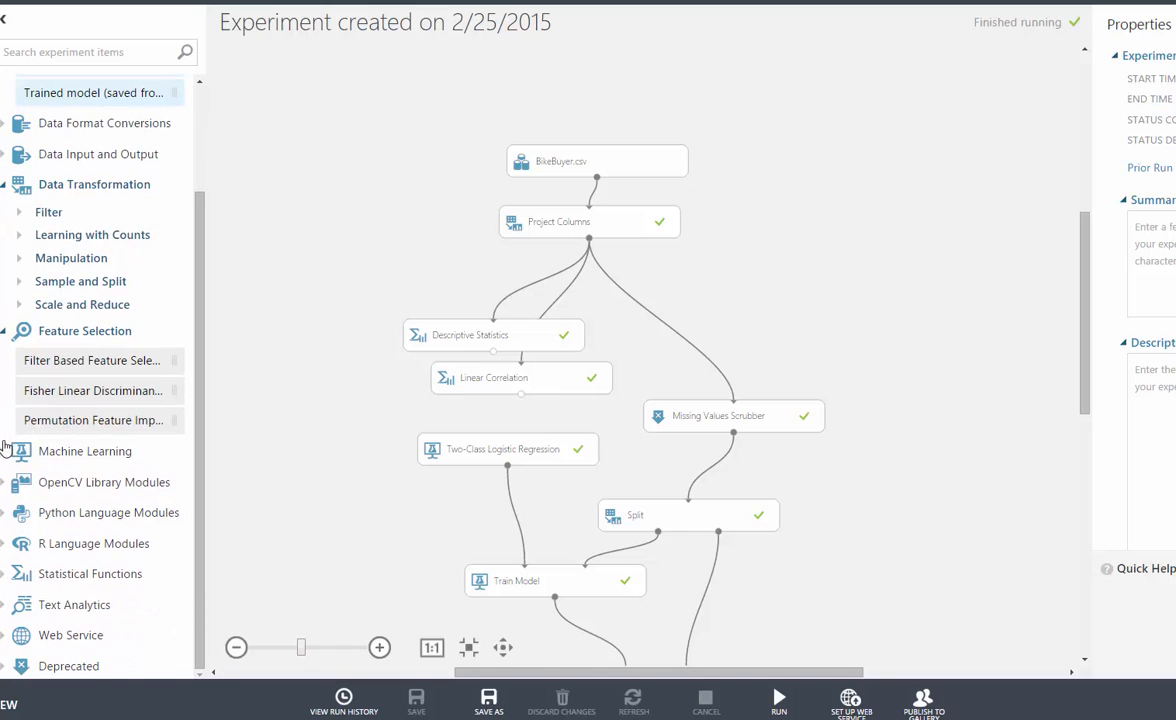
- Expand the Machine Learning category and view its Evaluate modules
click(6, 452)
scroll(8, 458, down, 2)
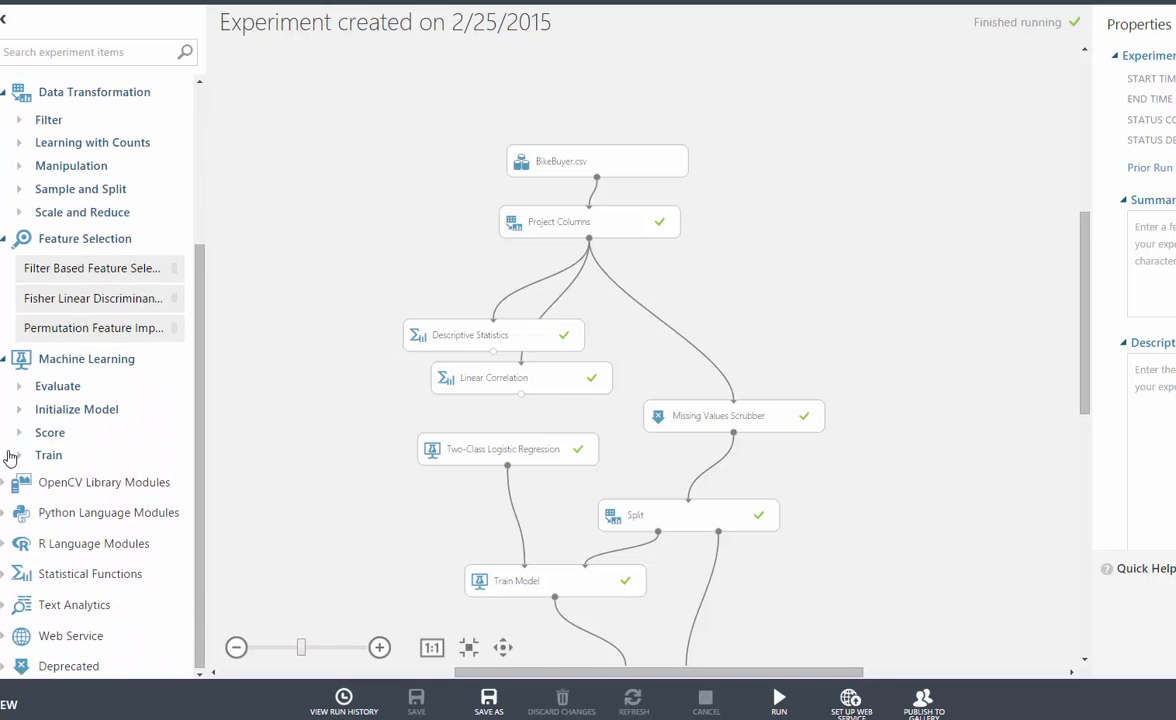
click(18, 390)
scroll(20, 390, down, 2)
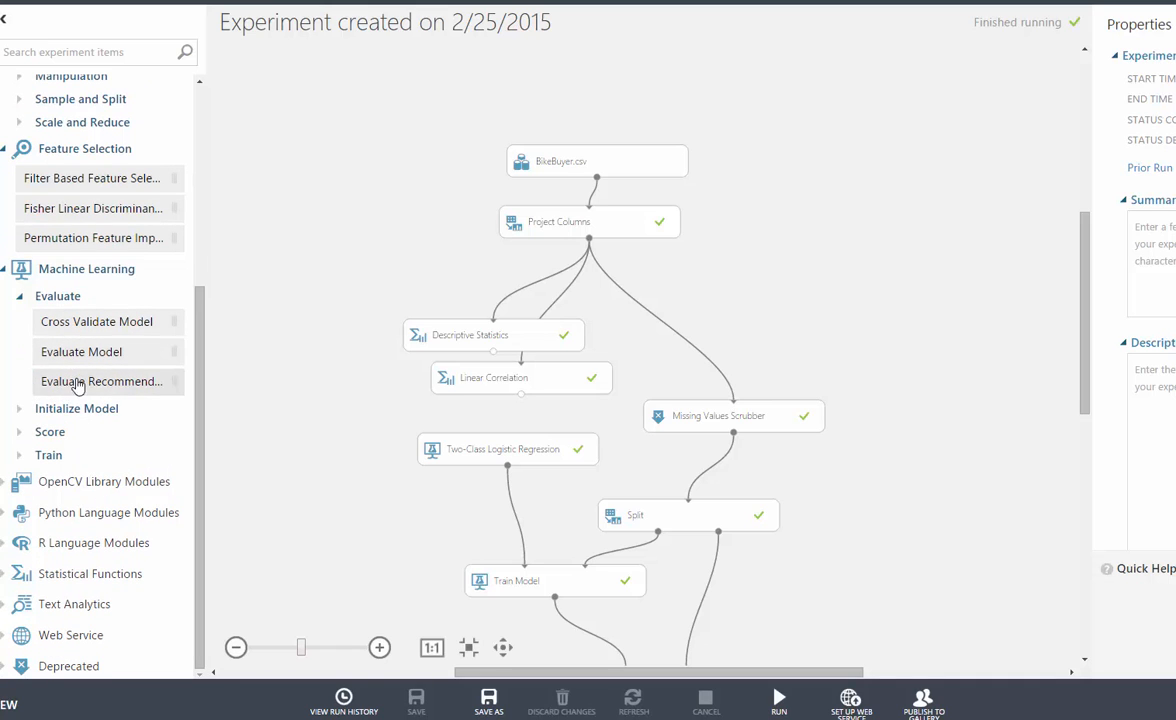
- Examine the Classification, Clustering and Regression algorithms available under Initialize Model
click(27, 410)
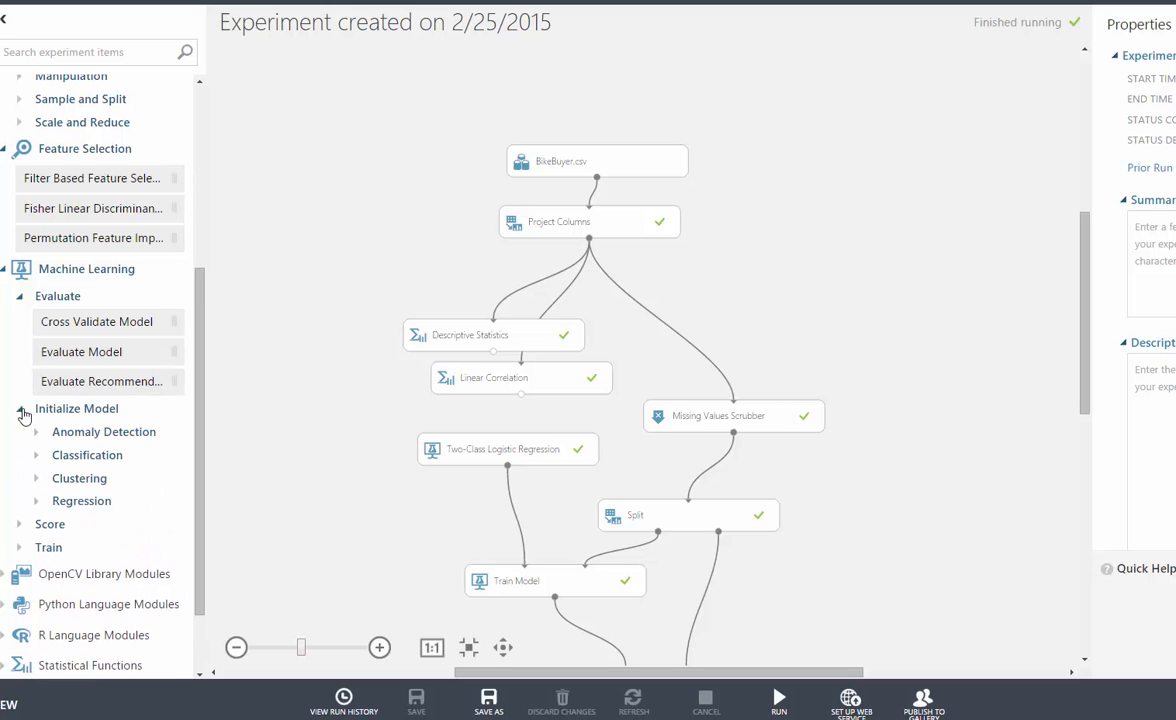
scroll(33, 410, down, 2)
click(38, 364)
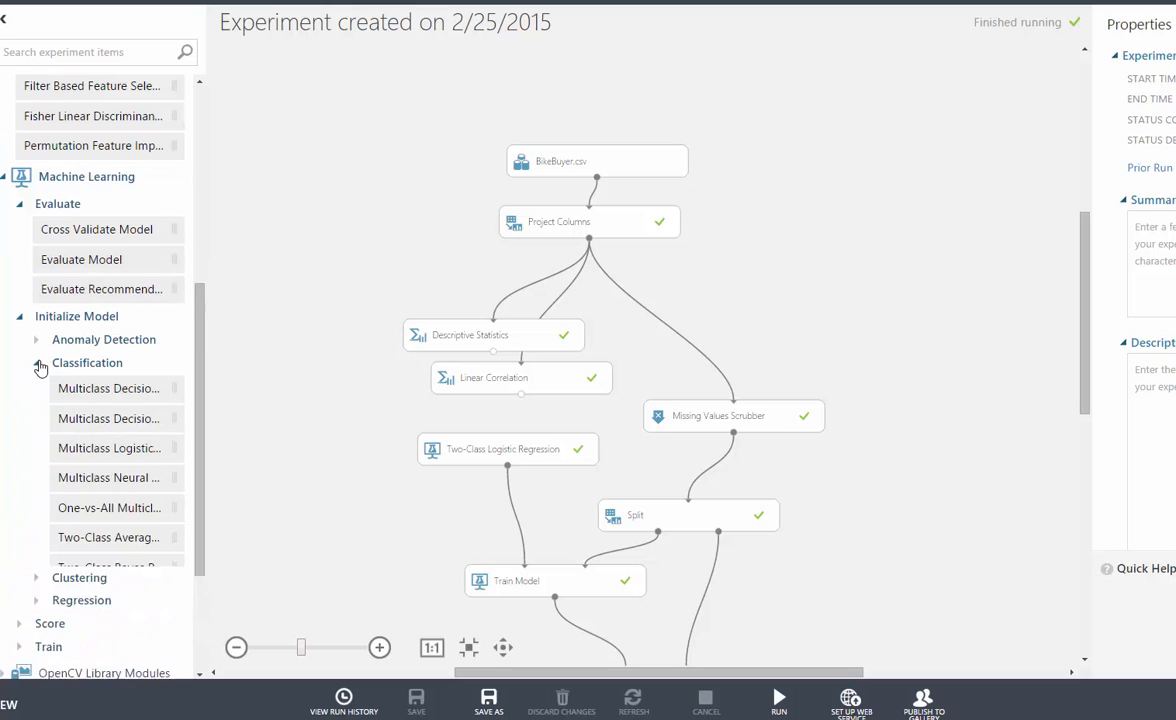
scroll(42, 360, down, 8)
scroll(46, 352, up, 5)
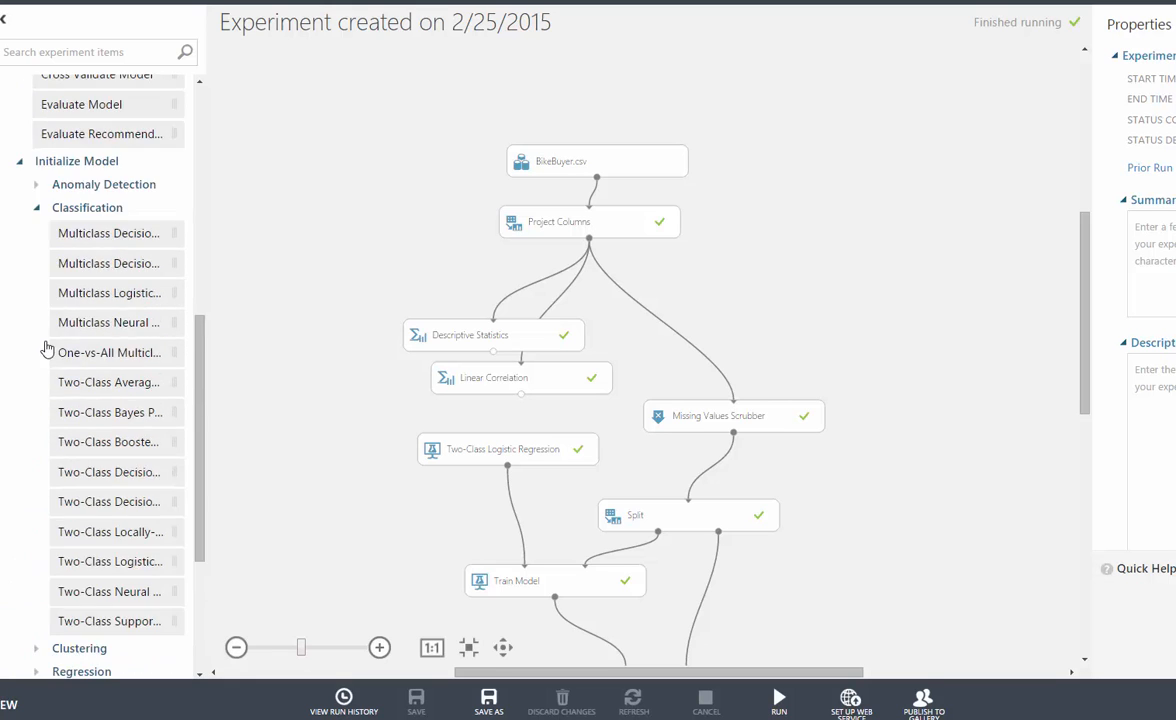
click(36, 213)
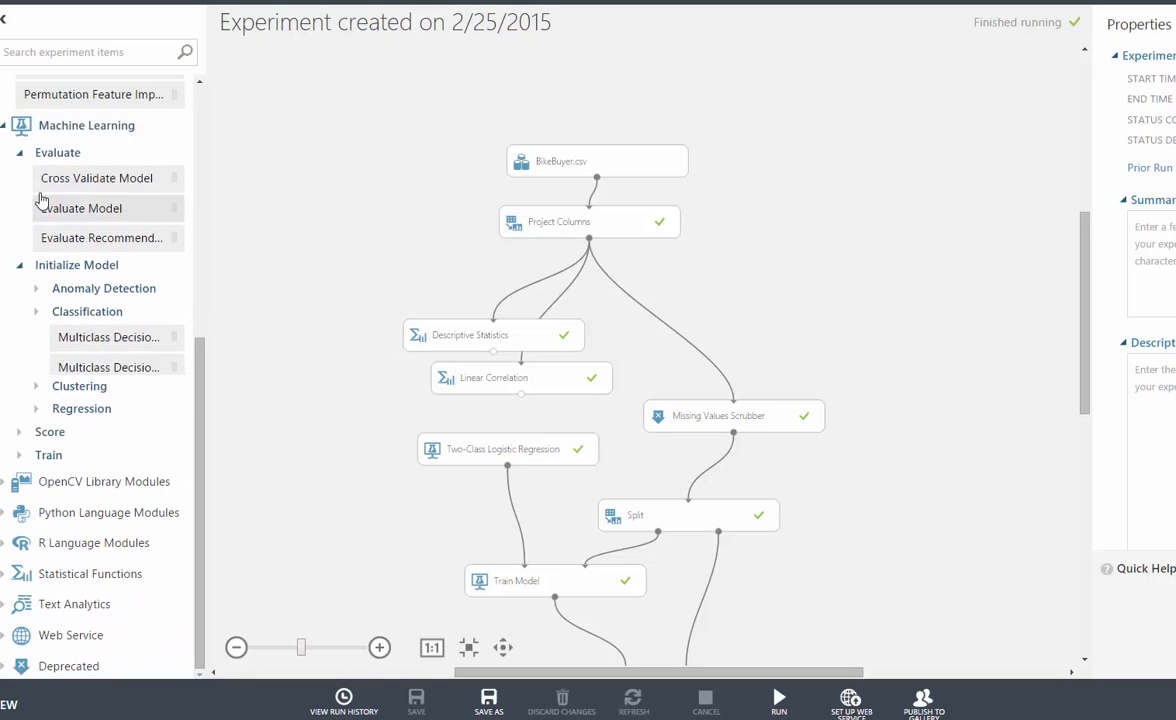
click(38, 388)
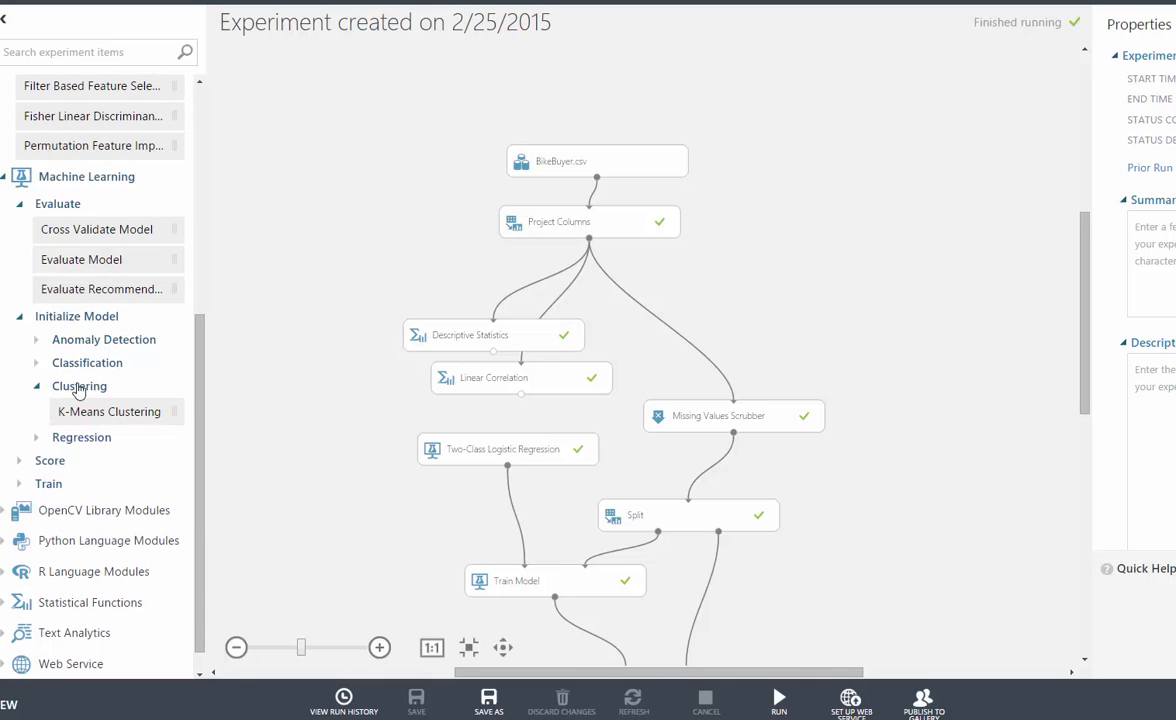
click(37, 440)
scroll(40, 445, down, 5)
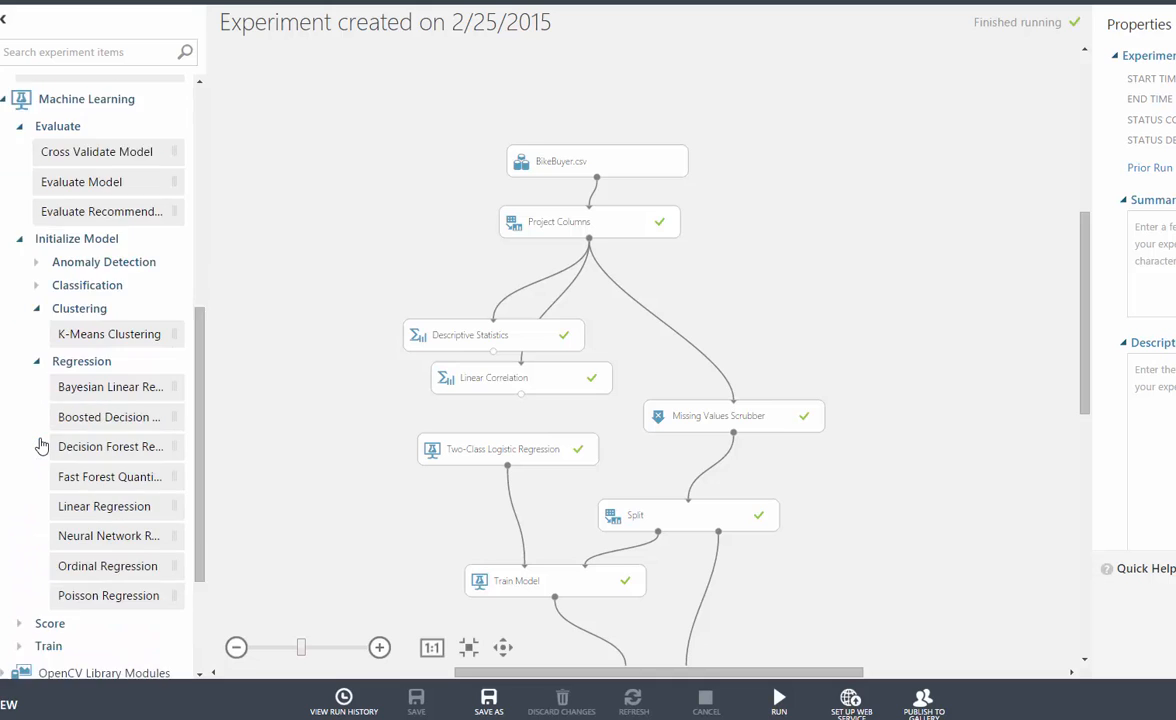
- View the Machine Learning modules available for scoring and training models
click(14, 468)
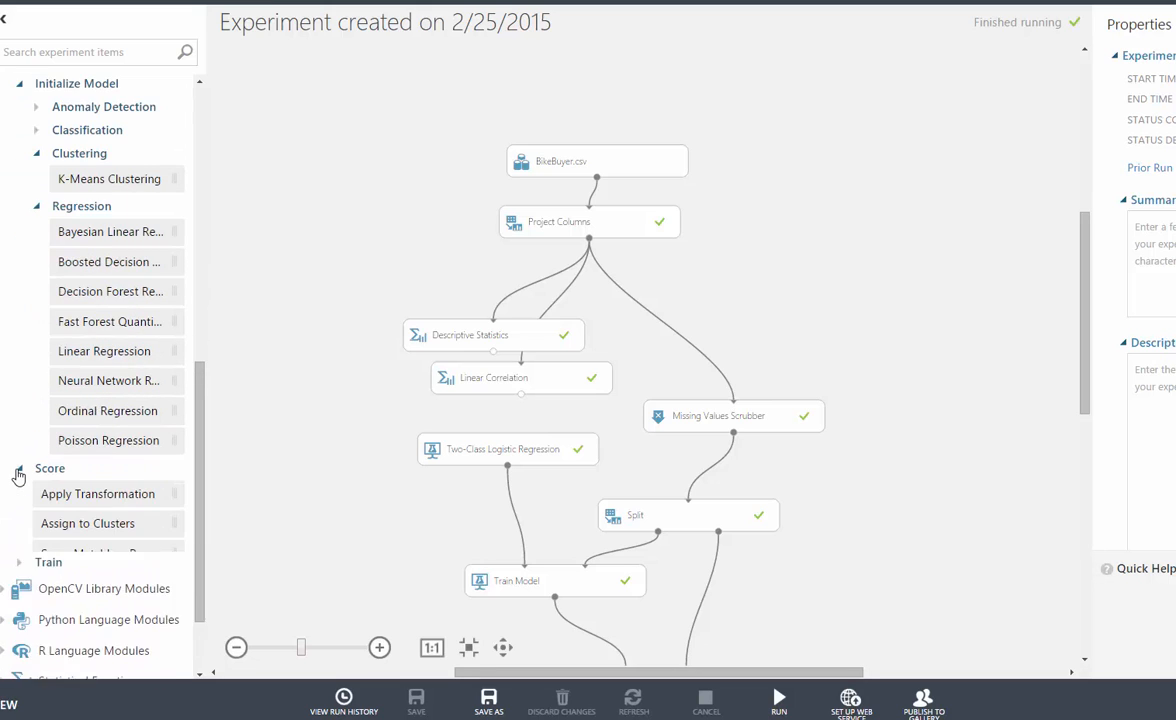
scroll(17, 476, down, 3)
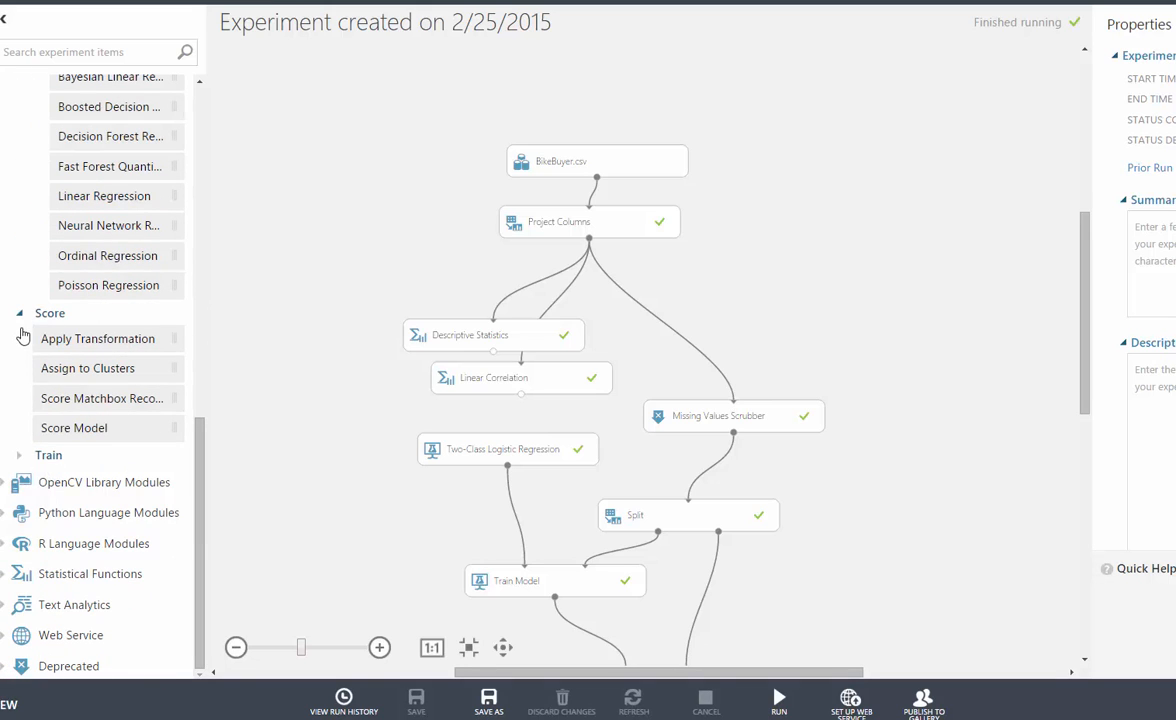
click(22, 455)
scroll(75, 463, down, 3)
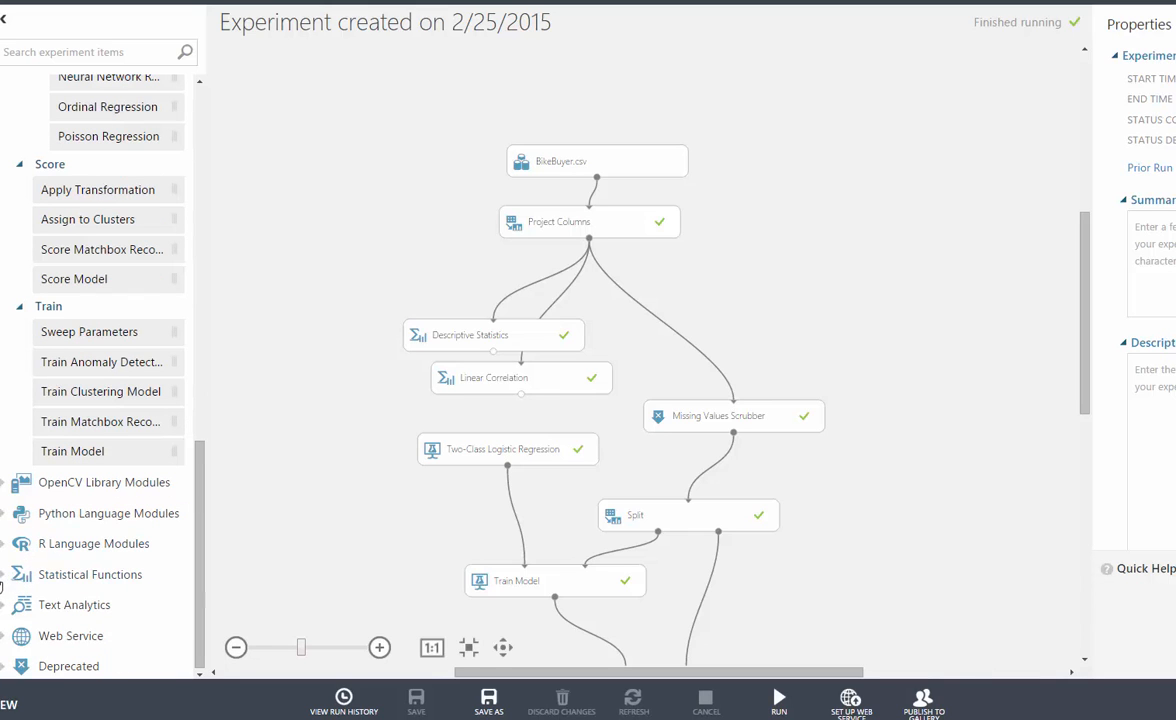
- Expand the Statistical Functions and R Language Modules categories to view their modules
click(4, 574)
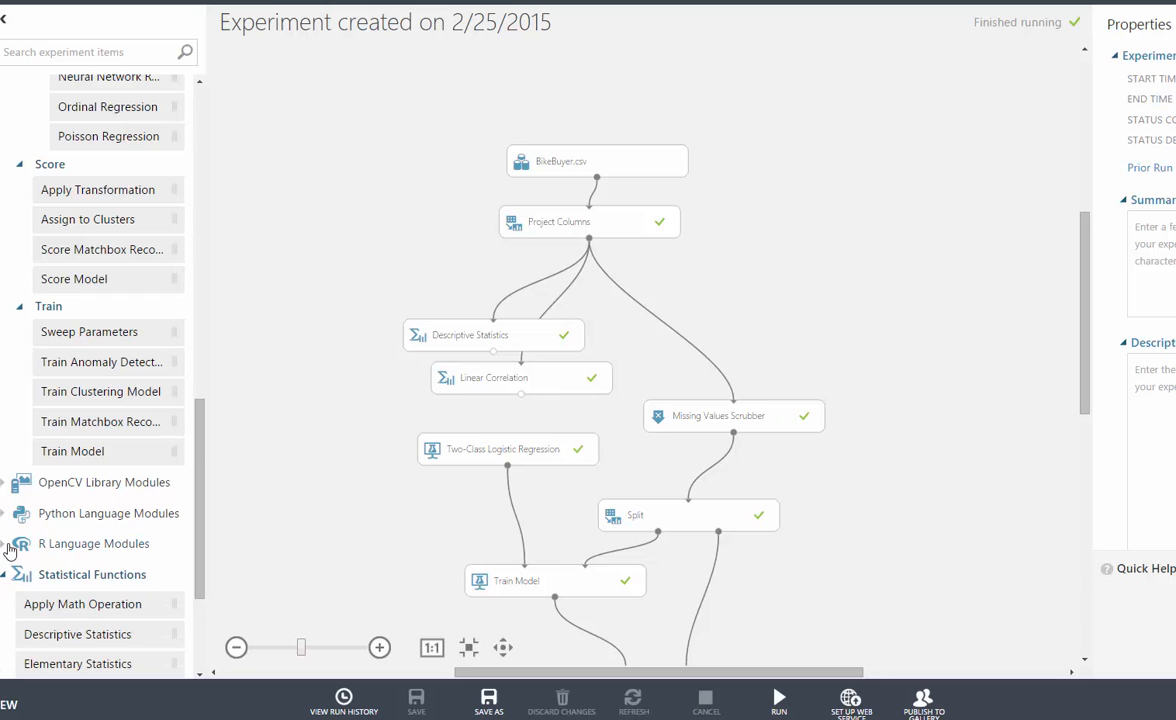
click(8, 549)
scroll(90, 495, down, 5)
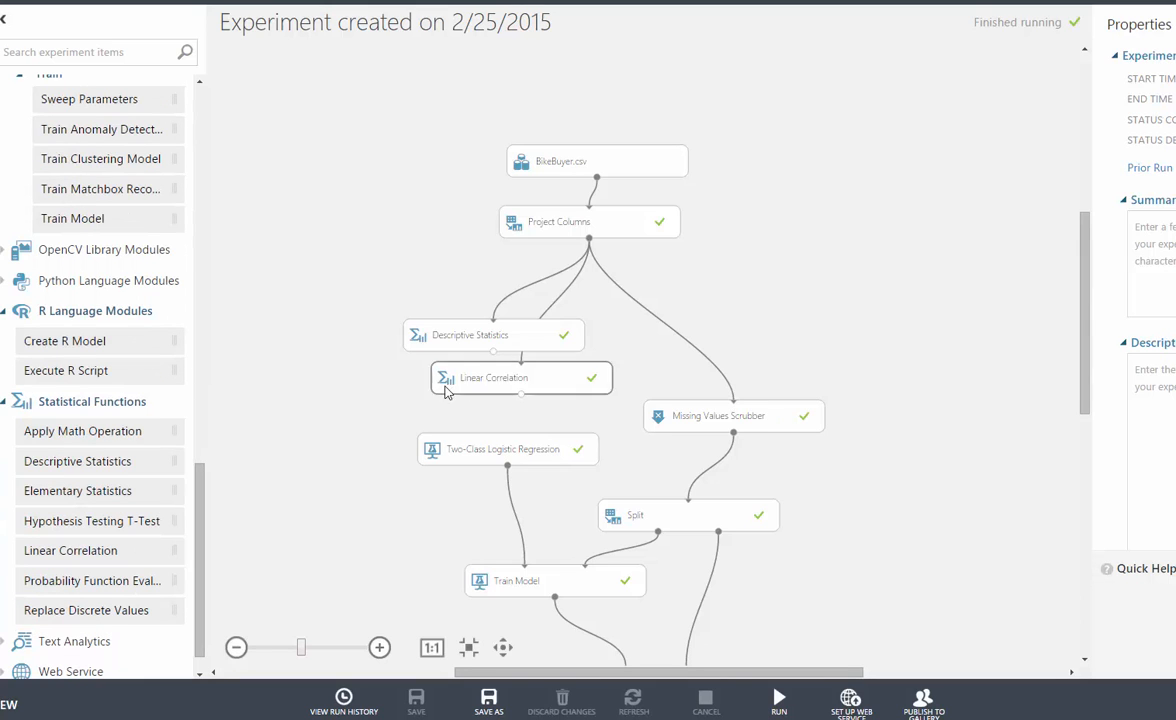
- Open the data of the BikeBuyer.csv dataset at the start of the experiment for viewing
click(624, 163)
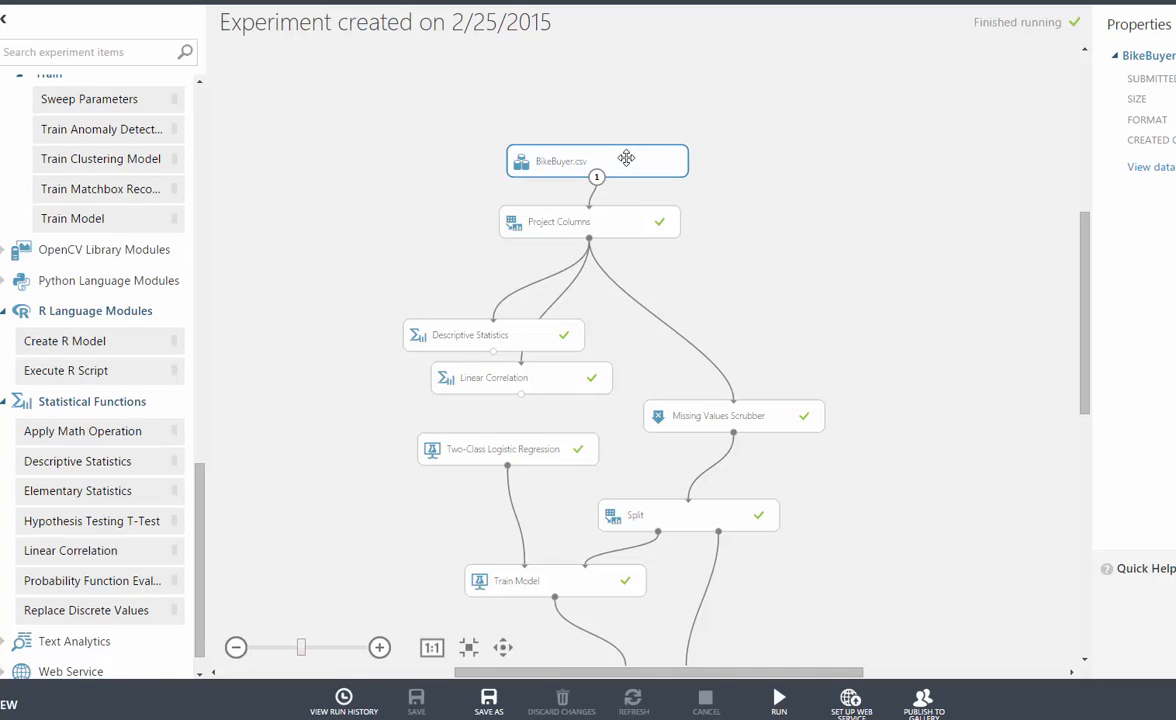
right_click(627, 162)
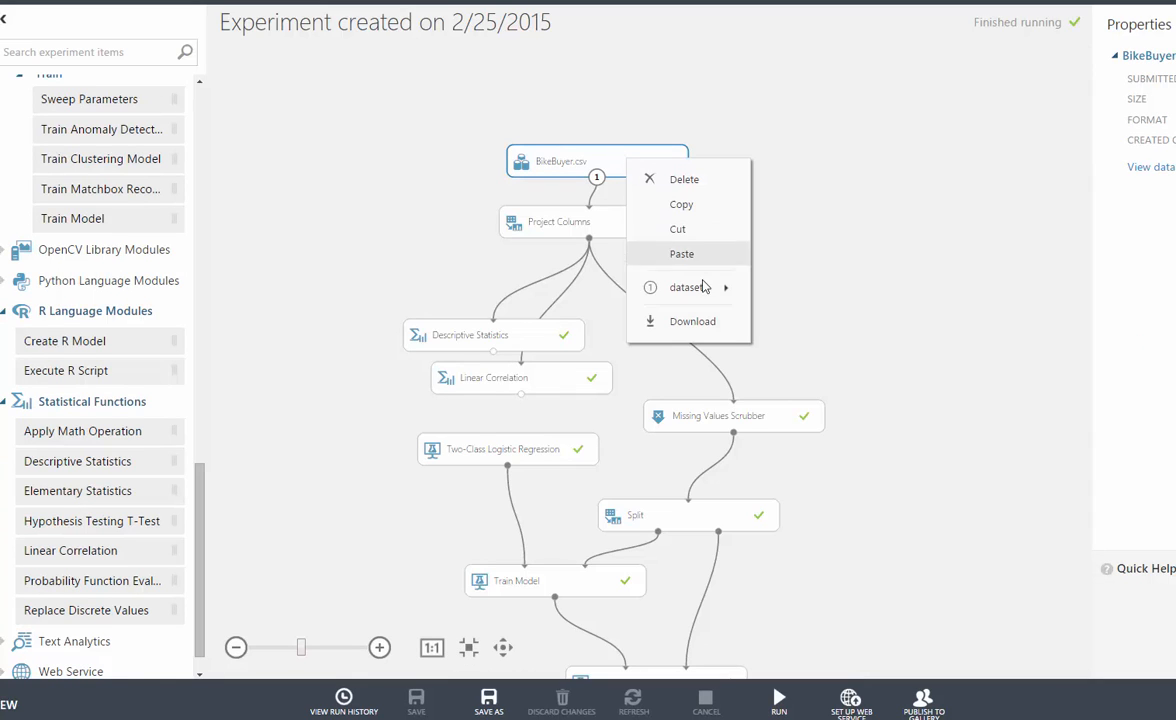
mouse_move(690, 287)
click(790, 320)
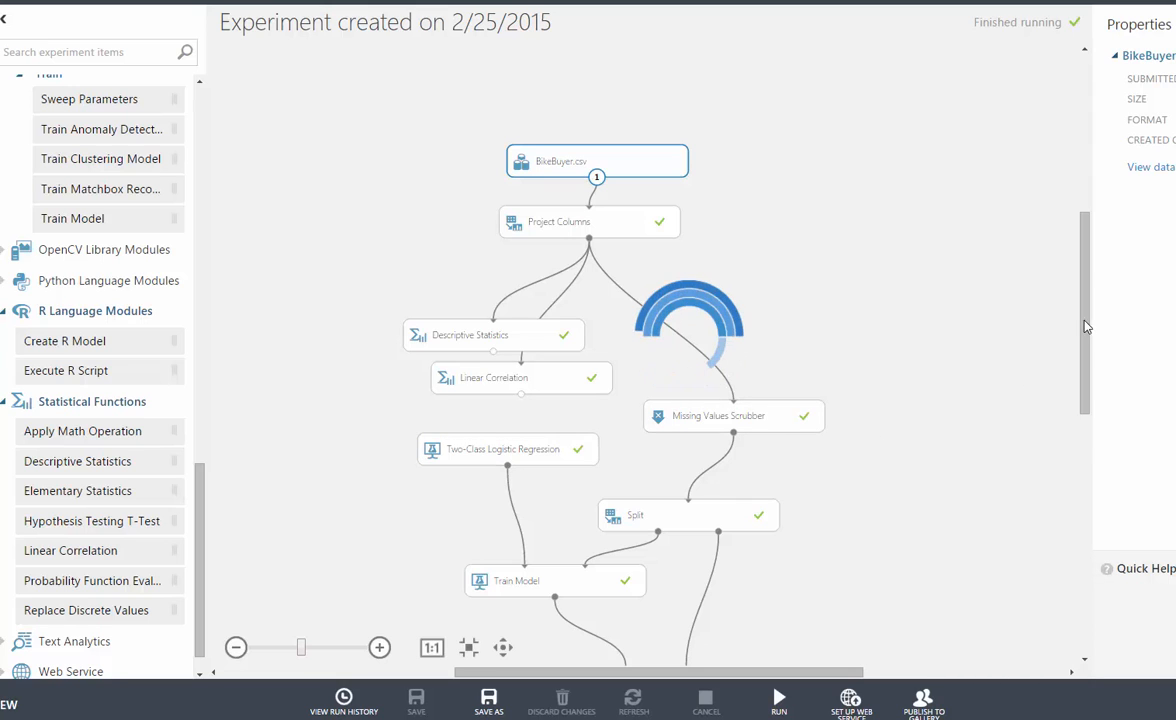
- Check the result dataset and log options available for the Split module, and dismiss them
drag(1085, 321, 1084, 404)
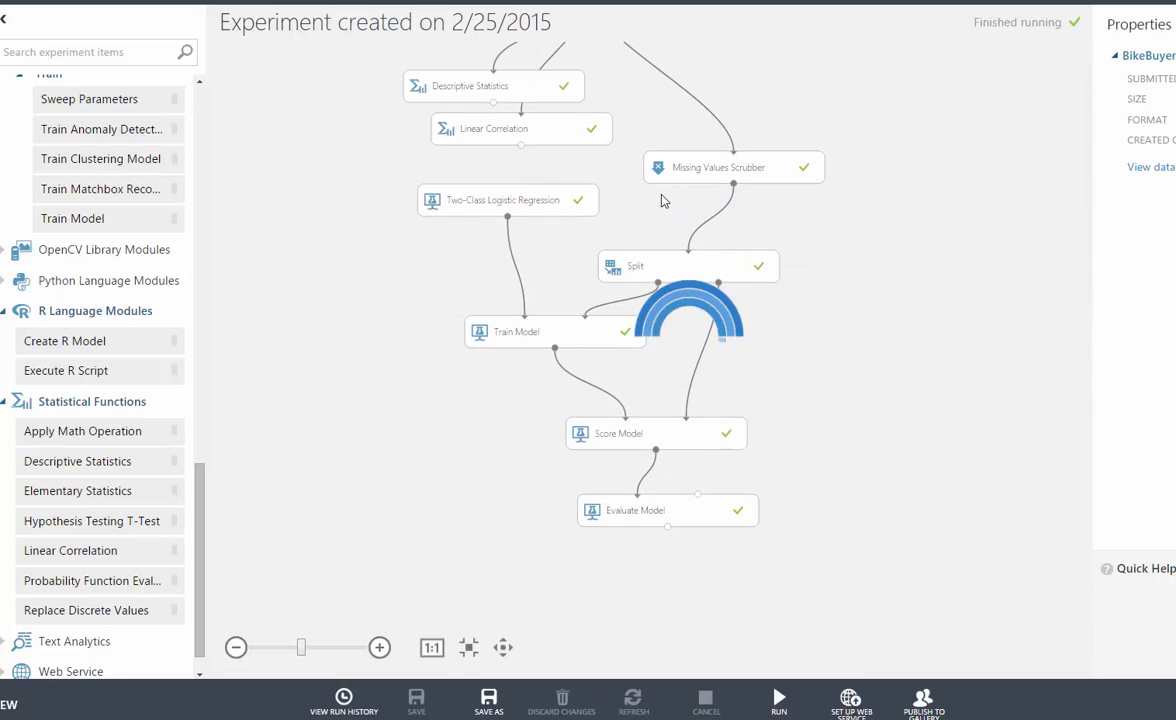
click(625, 270)
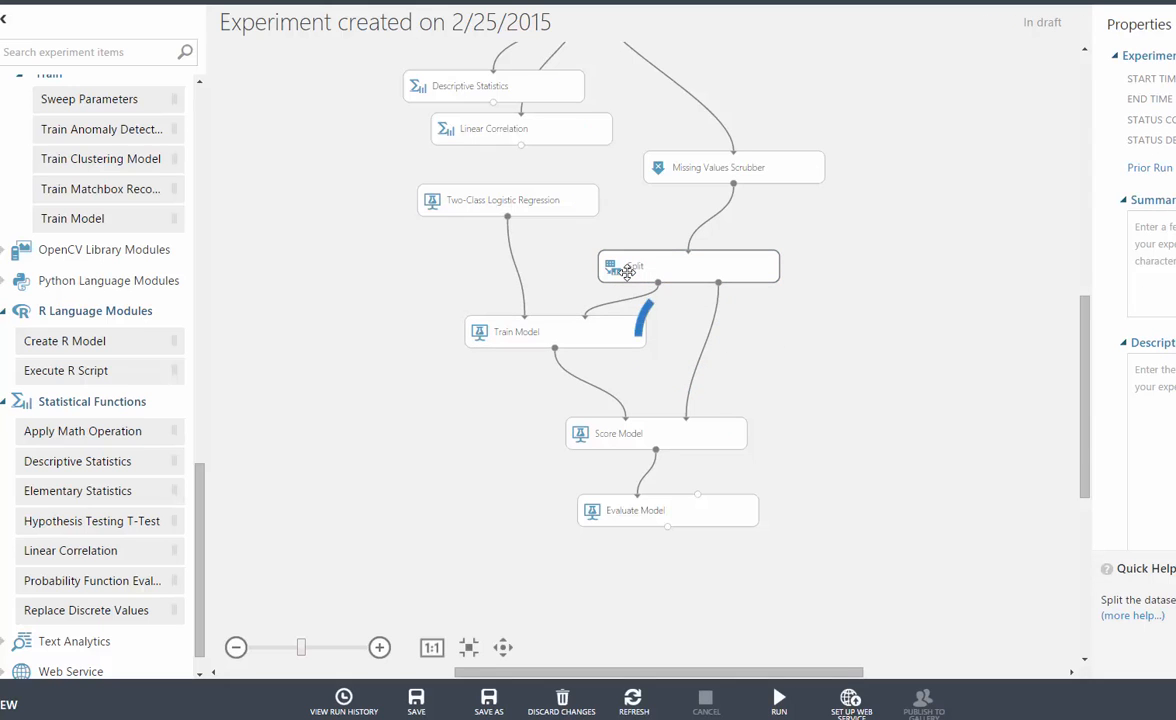
right_click(630, 279)
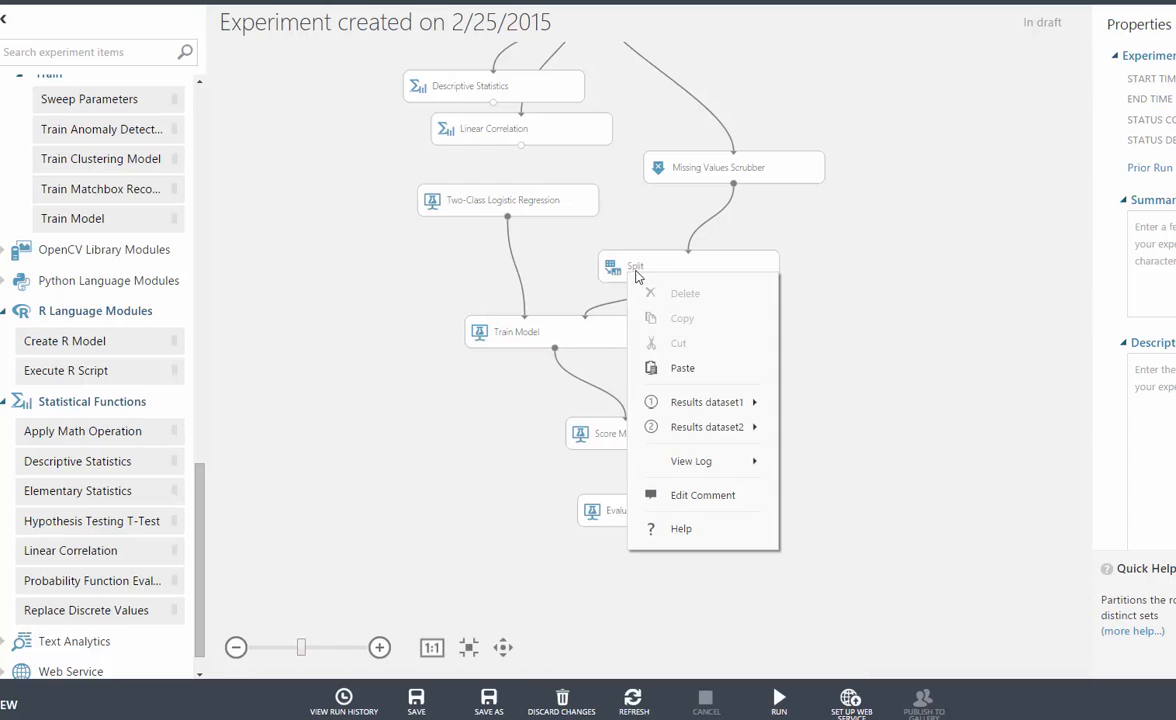
click(626, 278)
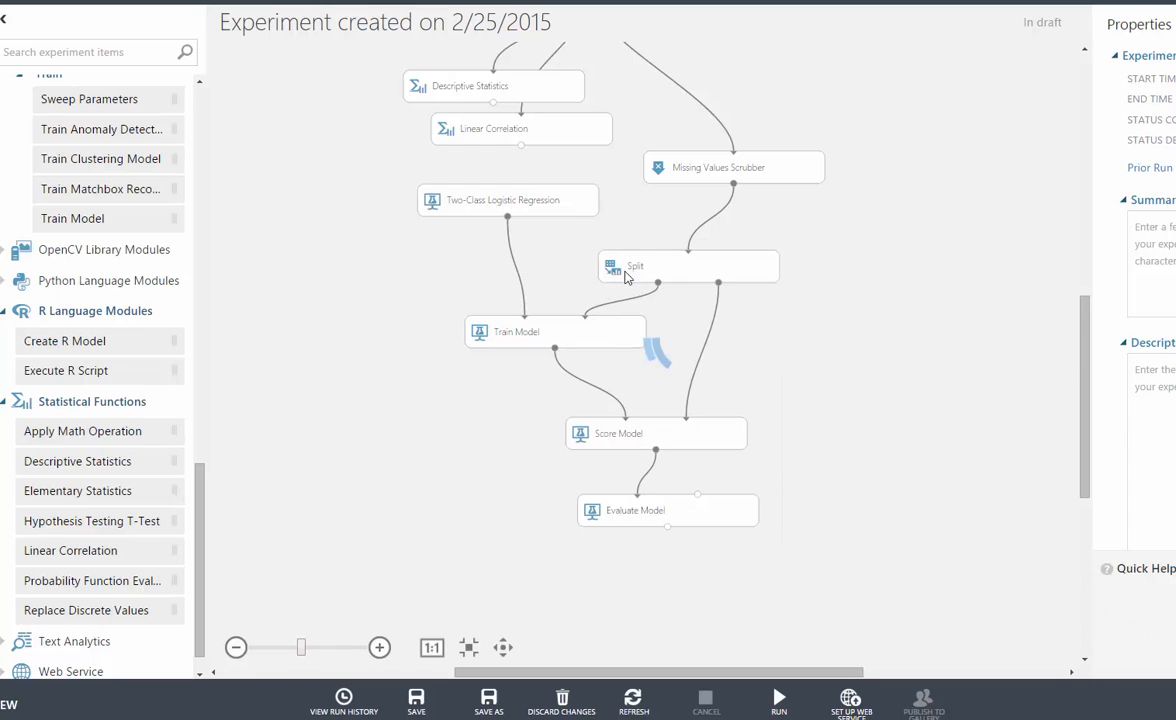
- View the properties of the Split module, including its split fraction, and of the Two-Class Logistic Regression module
click(774, 268)
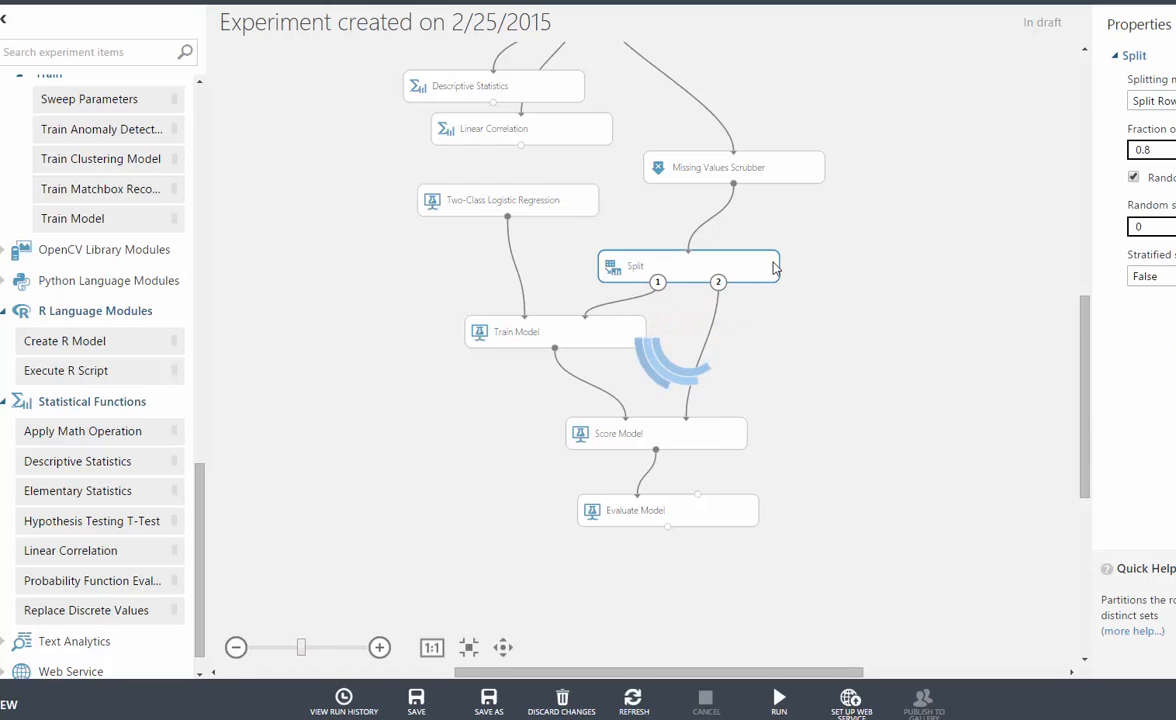
click(1169, 150)
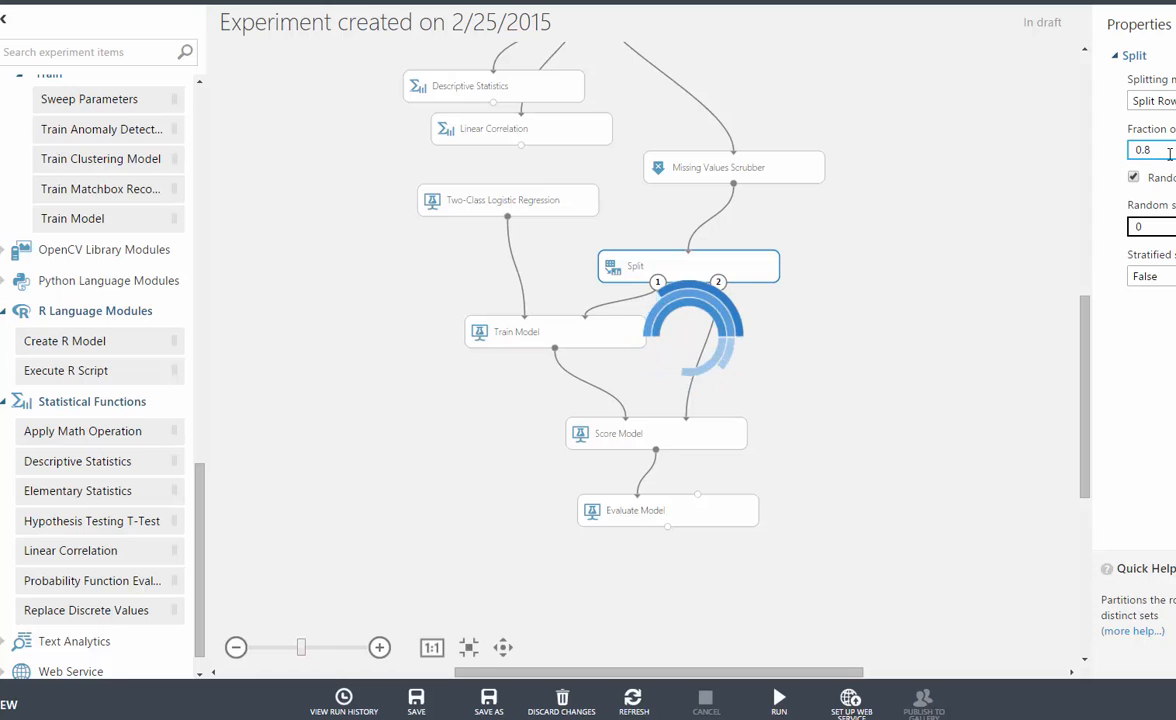
click(534, 208)
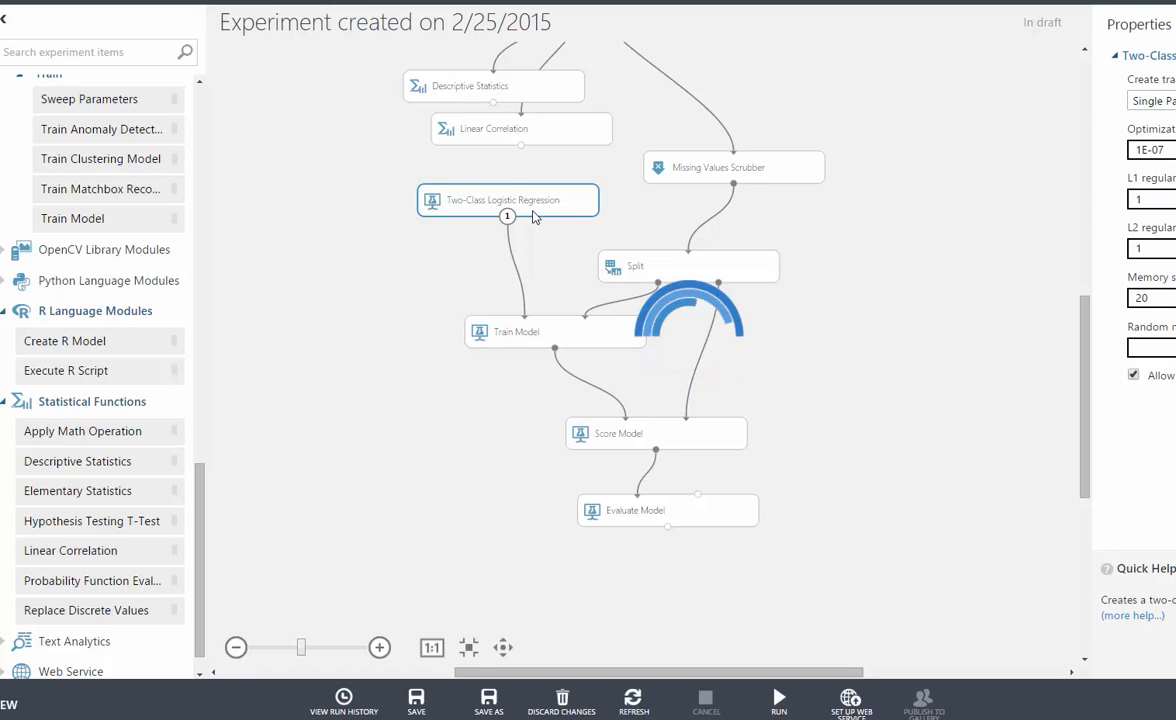
- Check the Train Model module's available options and label column, and revisit the Two-Class Logistic Regression module that feeds it
click(566, 345)
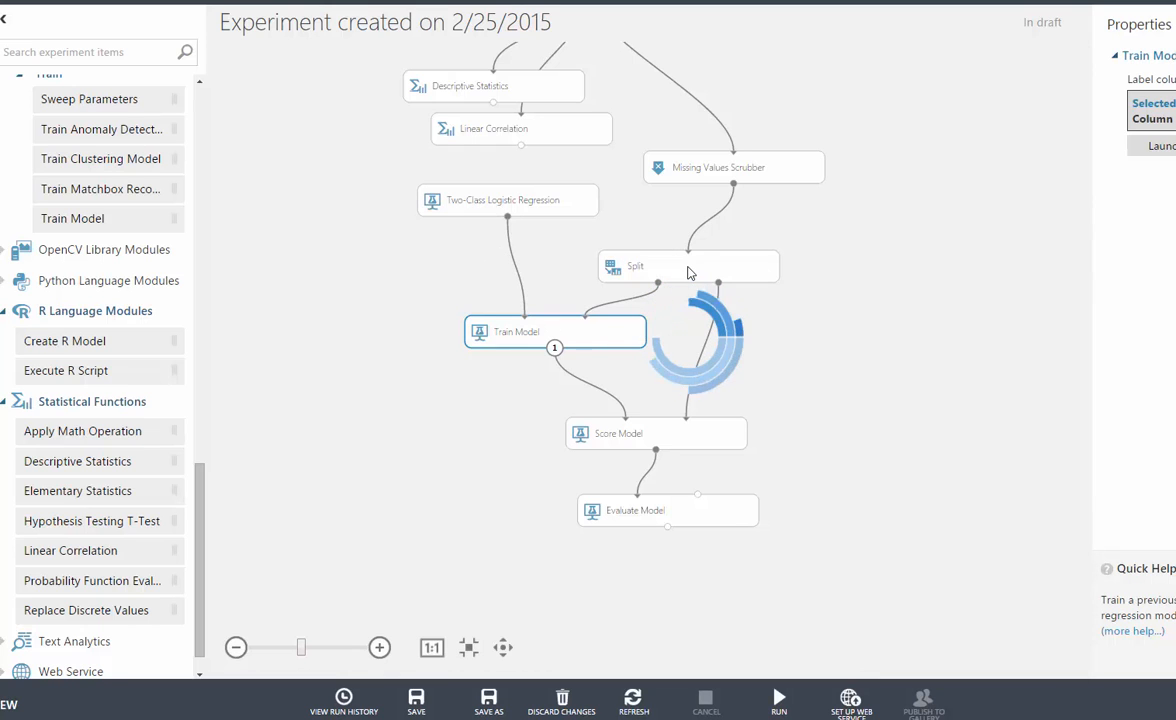
right_click(545, 335)
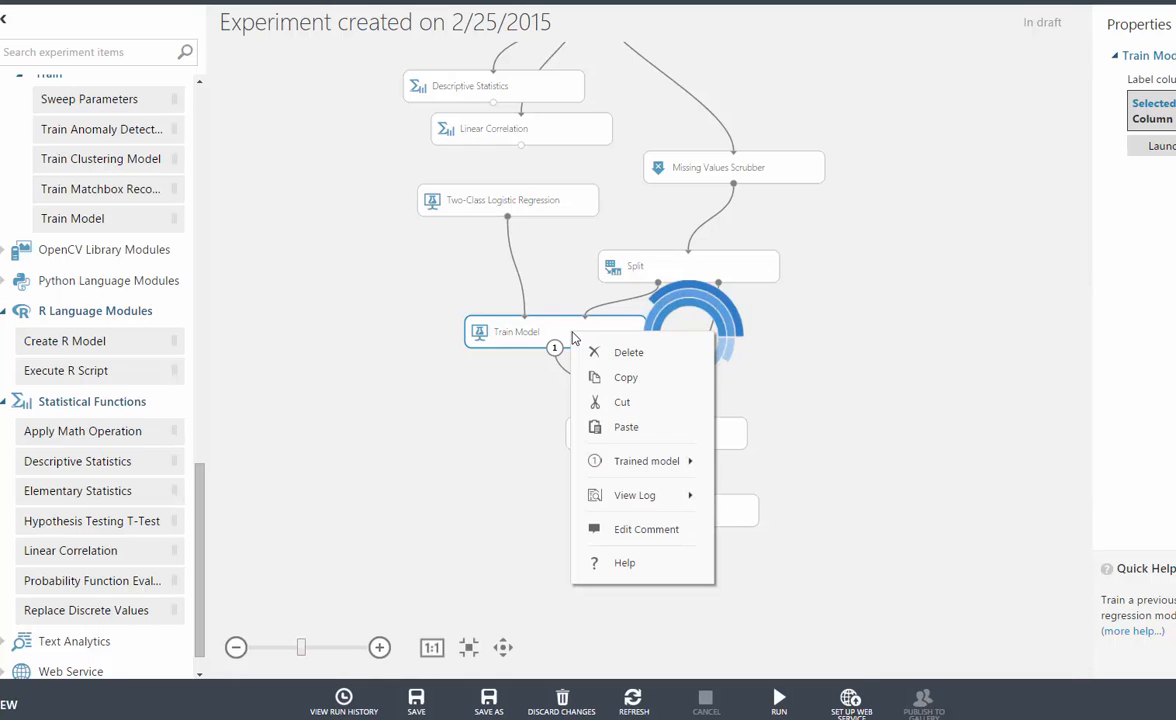
click(546, 338)
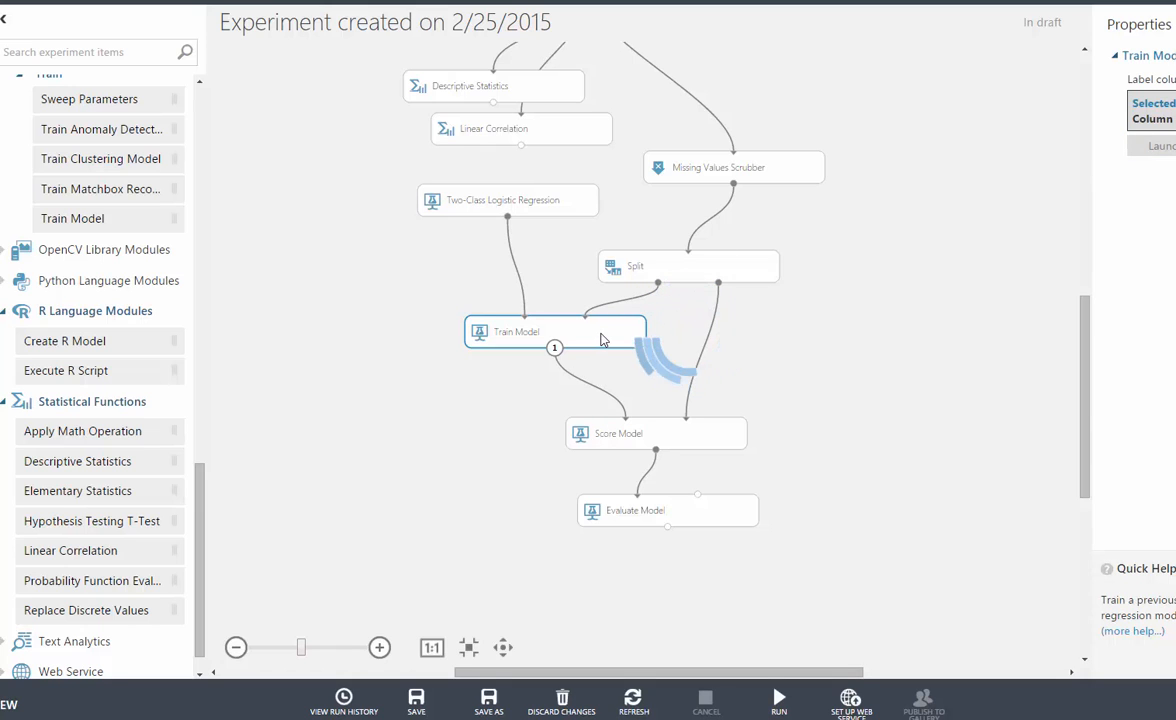
click(513, 204)
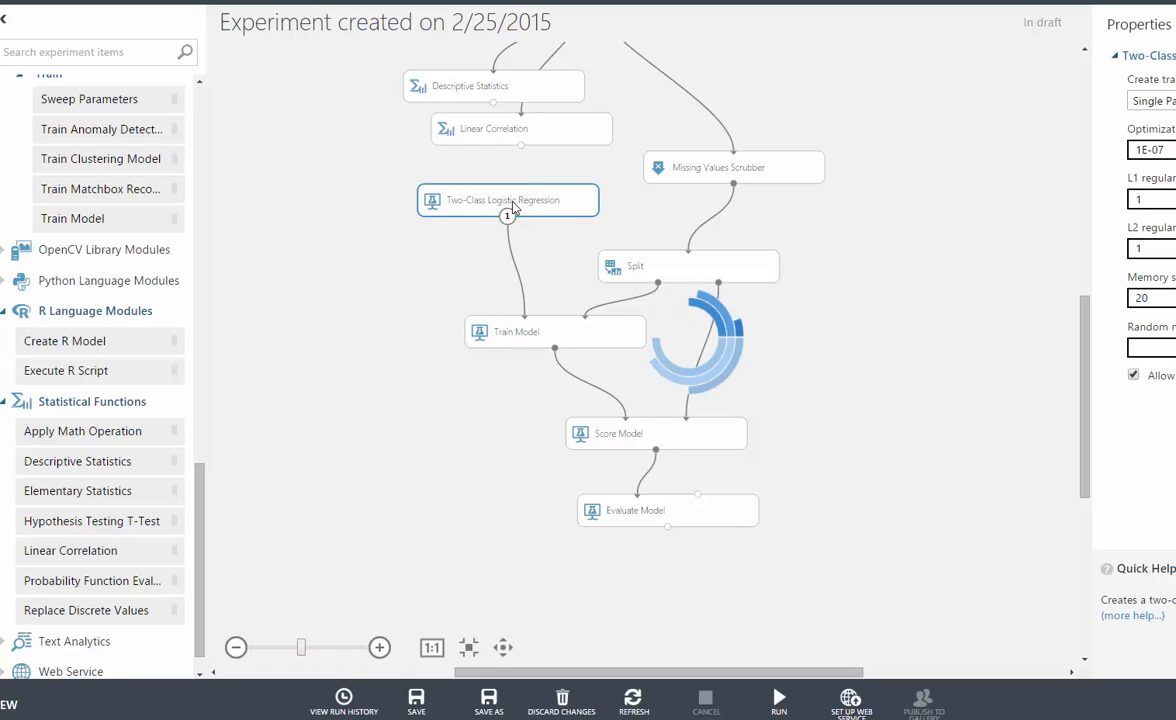
click(538, 345)
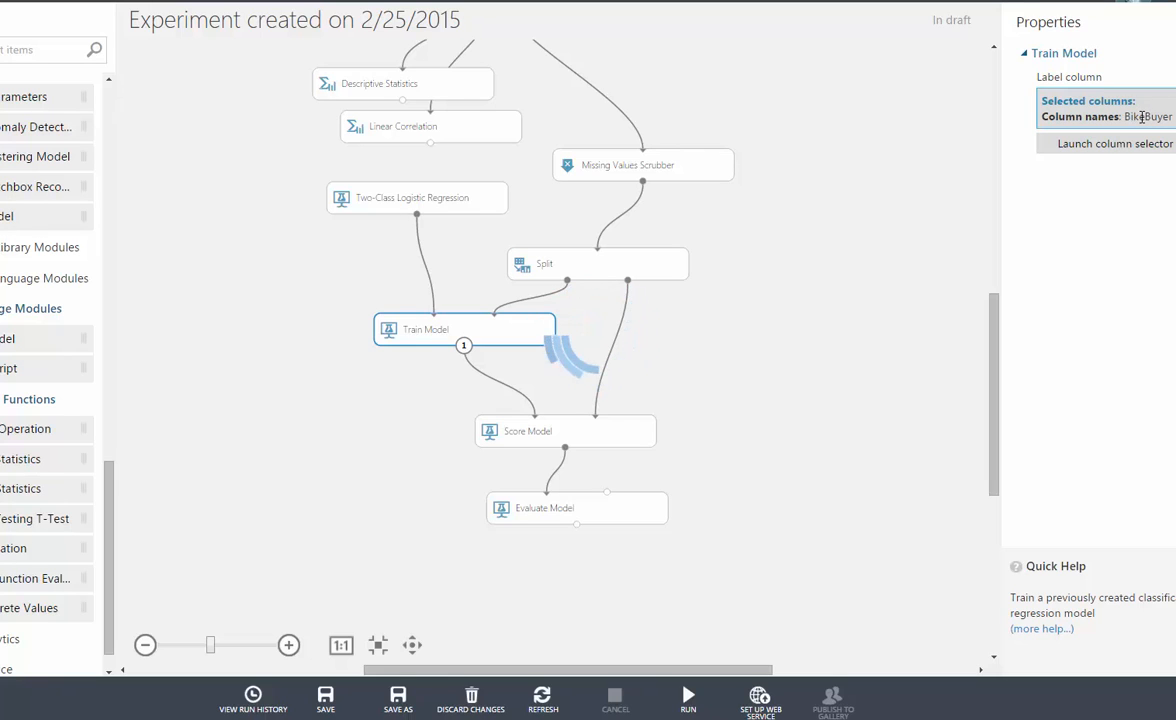
- View the Score Model module's properties and its scored dataset options, and dismiss them
click(537, 440)
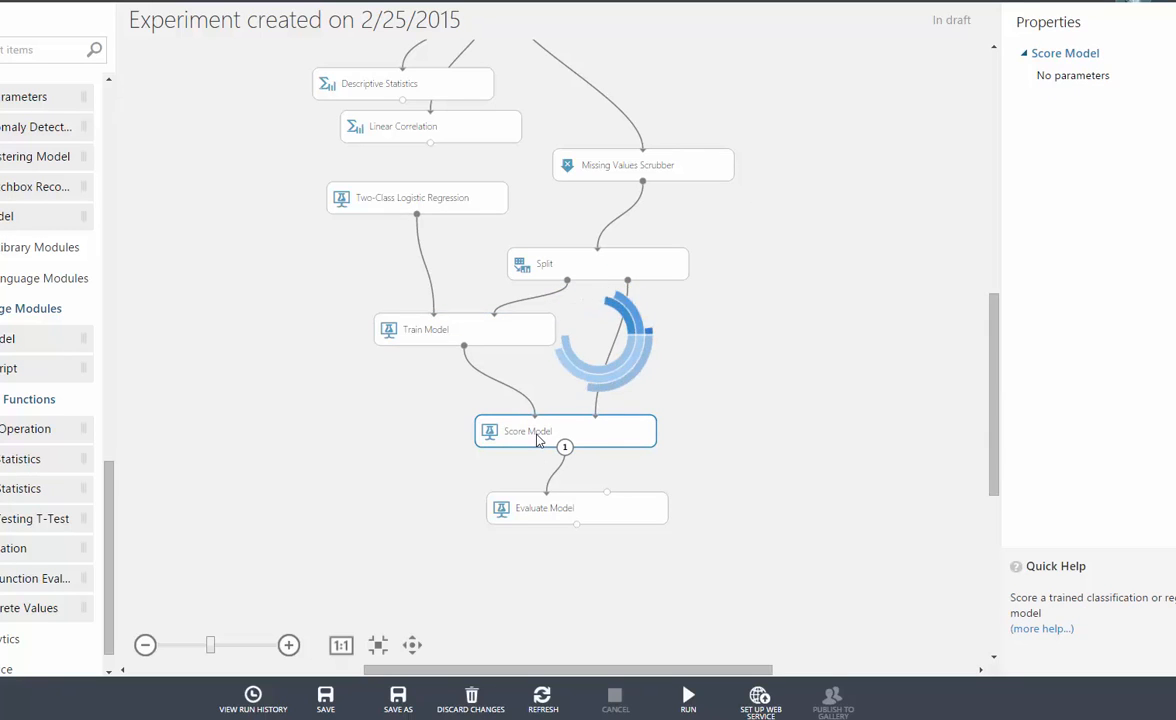
right_click(537, 440)
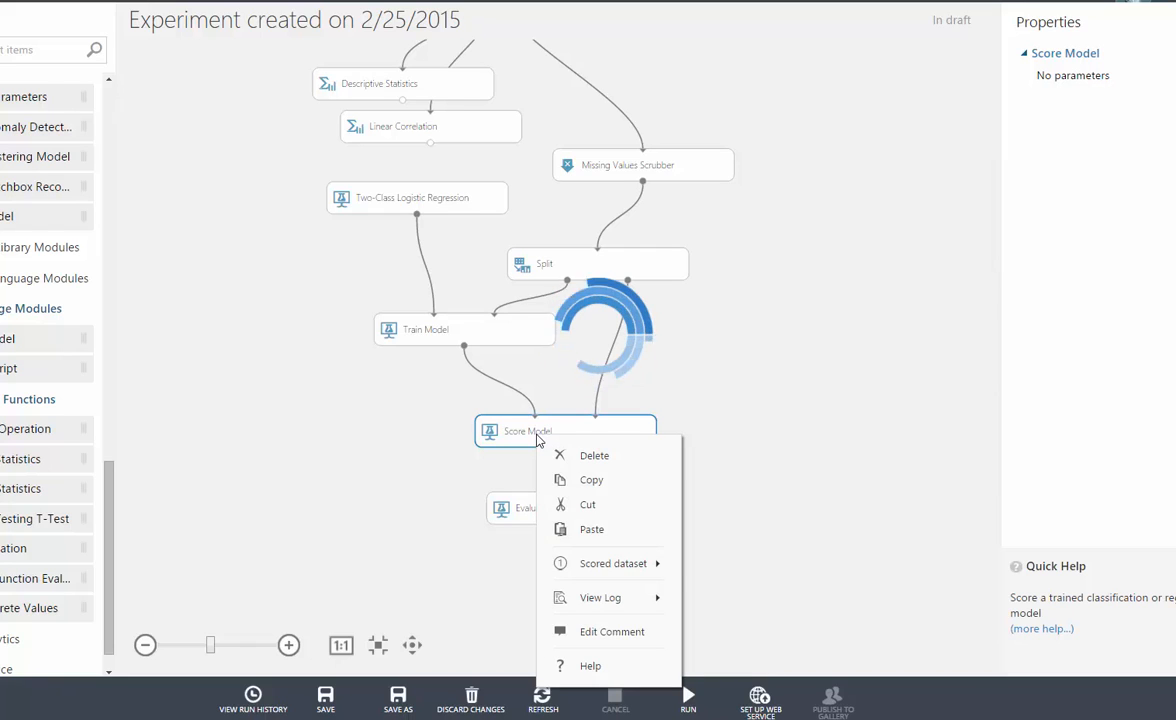
mouse_move(613, 567)
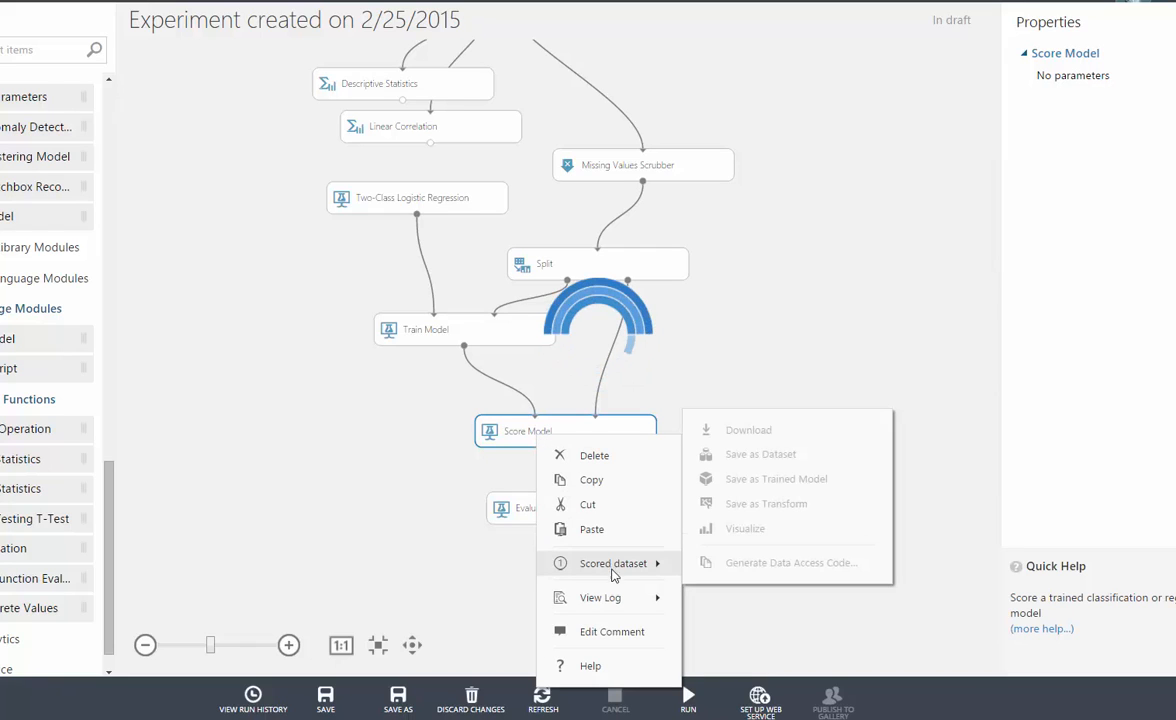
click(383, 441)
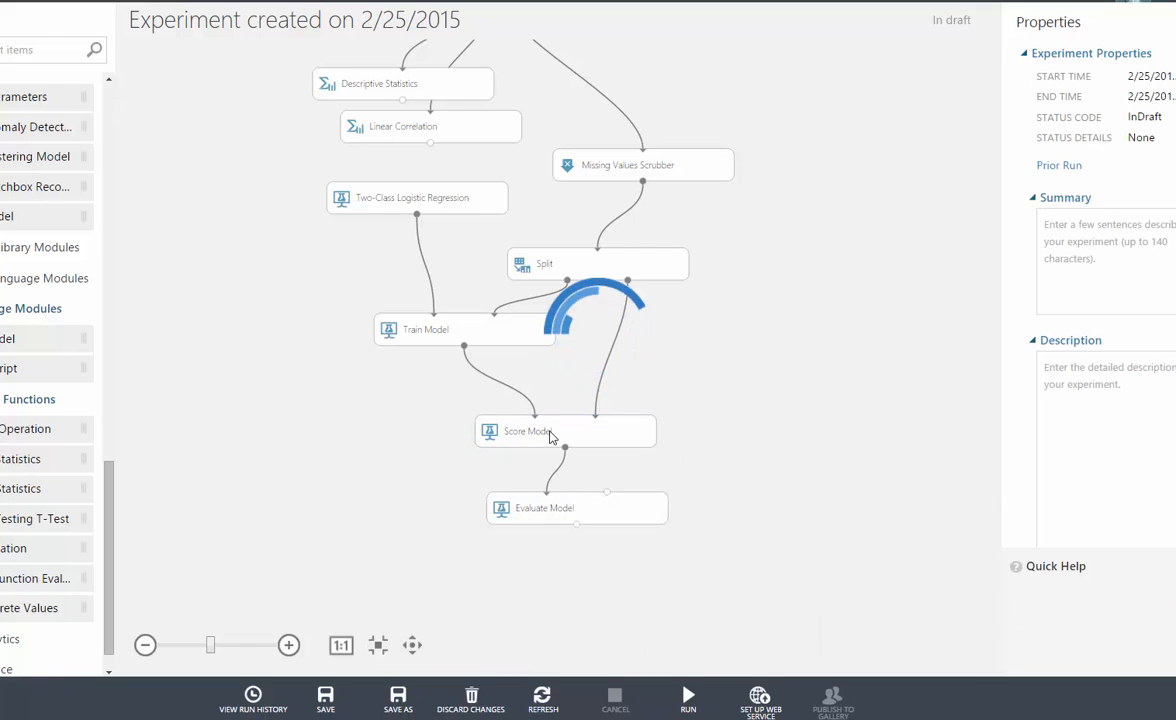
- Select the Evaluate Model module at the end of the workflow to view its properties, nudging it very slightly
click(538, 508)
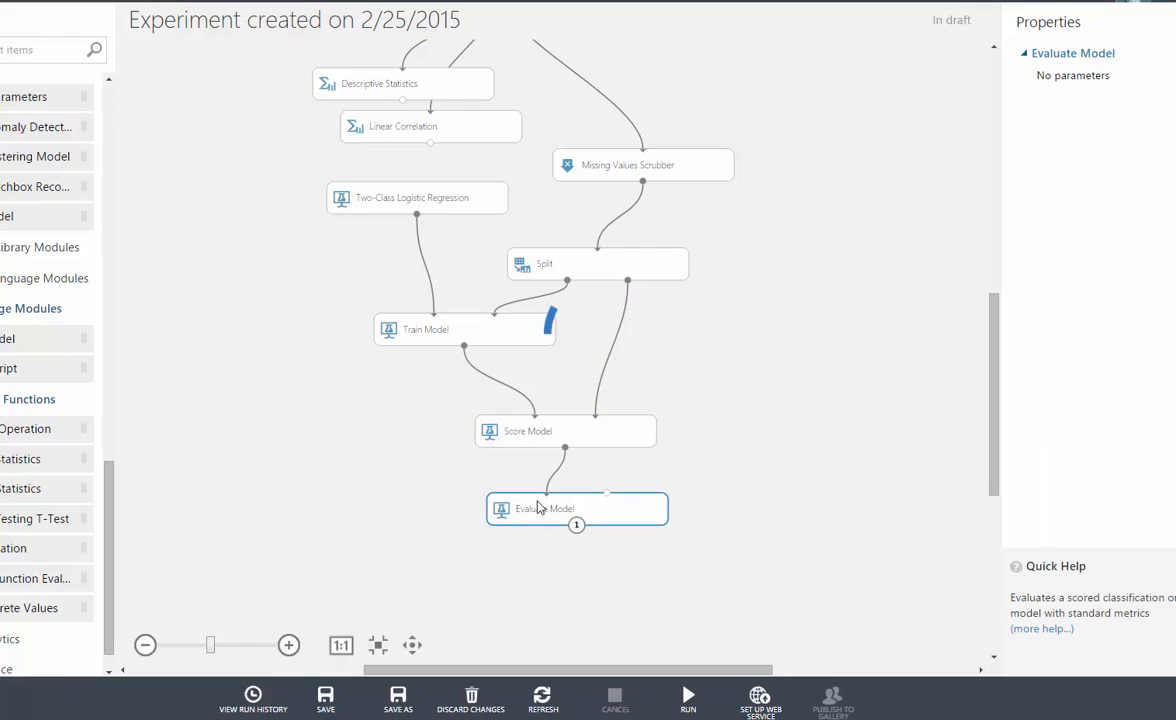
drag(538, 501, 536, 502)
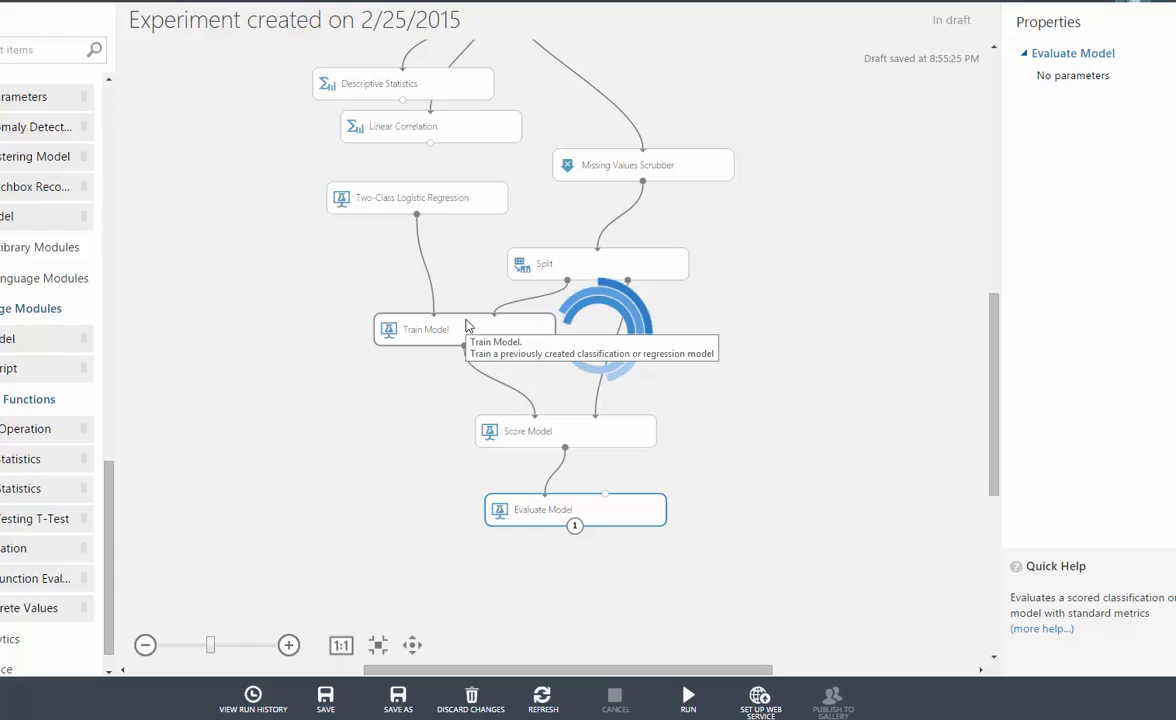
click(757, 706)
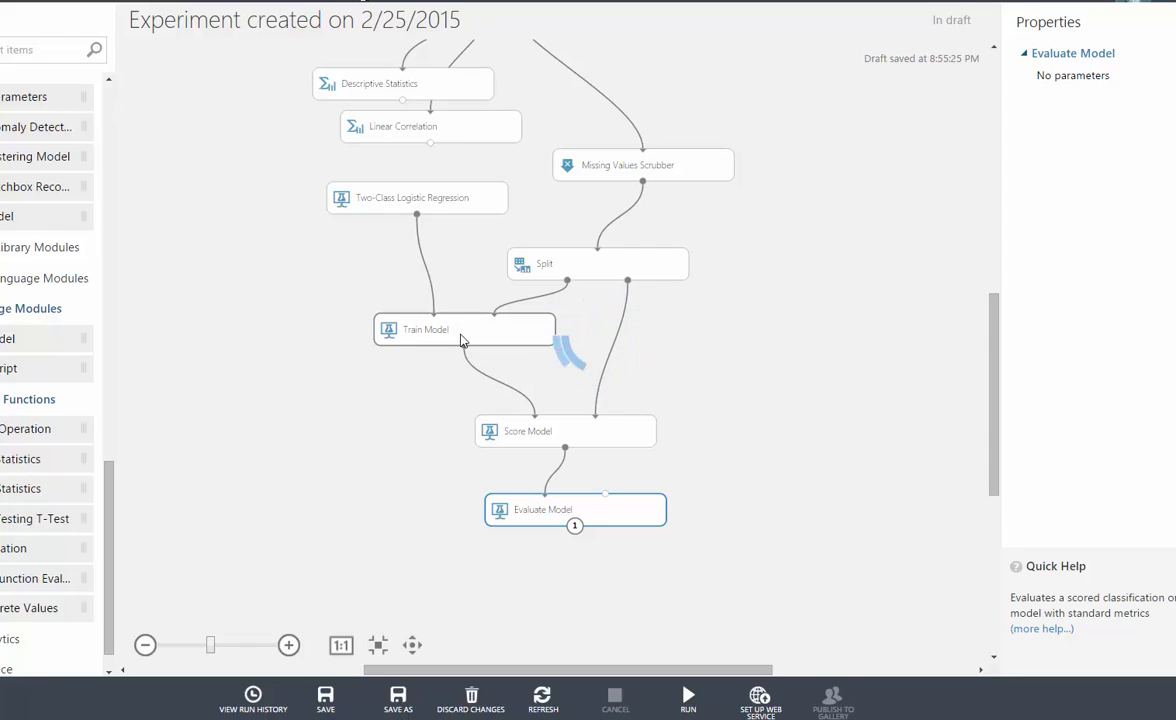
- View the Two-Class Logistic Regression properties and expand the Classification category to see the alternative algorithms
click(412, 197)
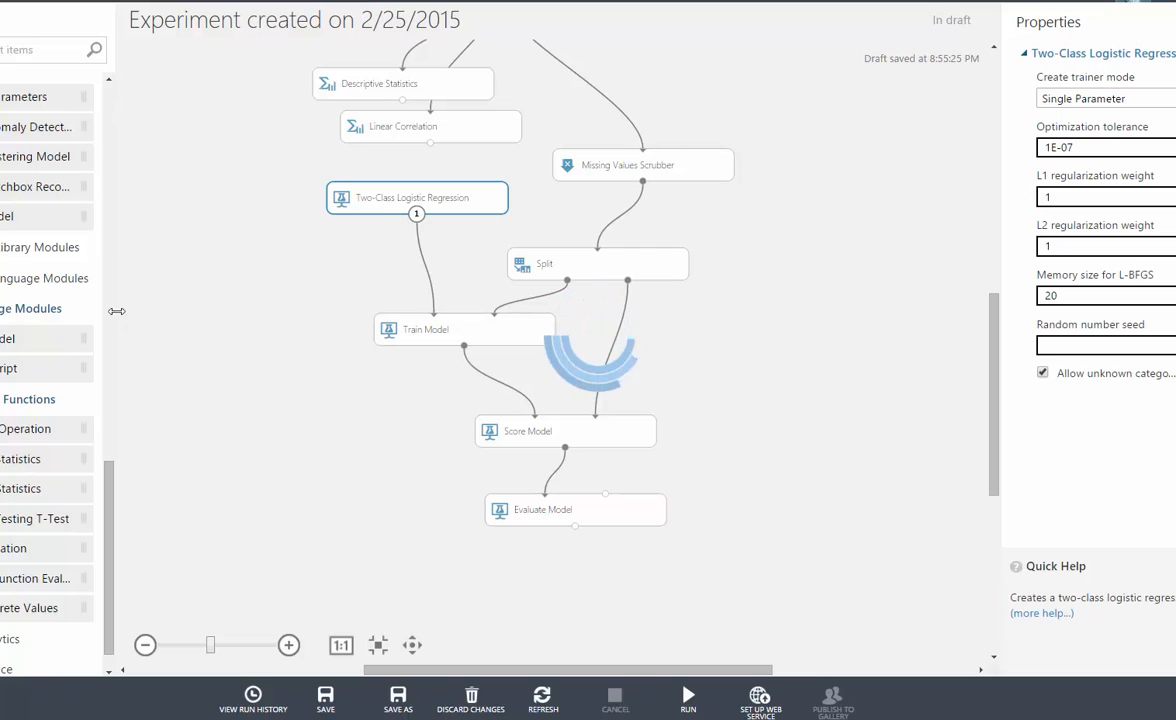
drag(106, 441, 108, 267)
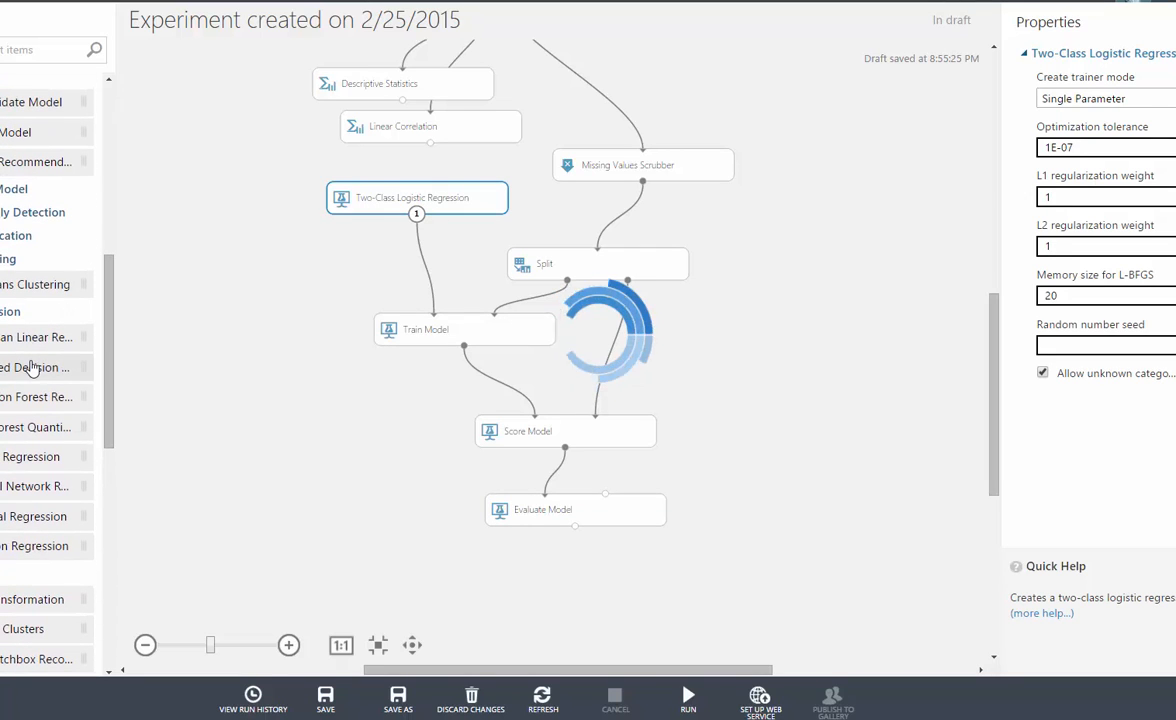
click(15, 235)
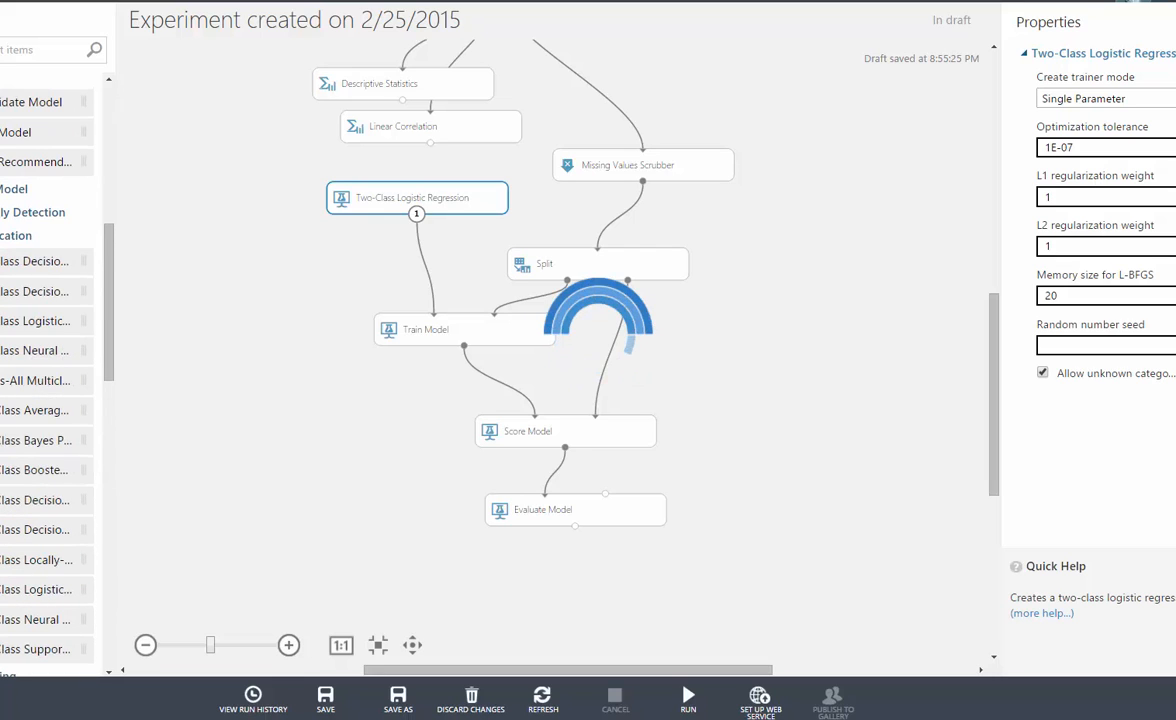
- Add Two-Class Boosted Decision Tree (twice), Decision Forest, Decision Jungle, Locally-Deep Support Vector Machine and Bayes Point Machine modules beside the existing workflow
drag(5, 480, 160, 290)
drag(142, 475, 190, 370)
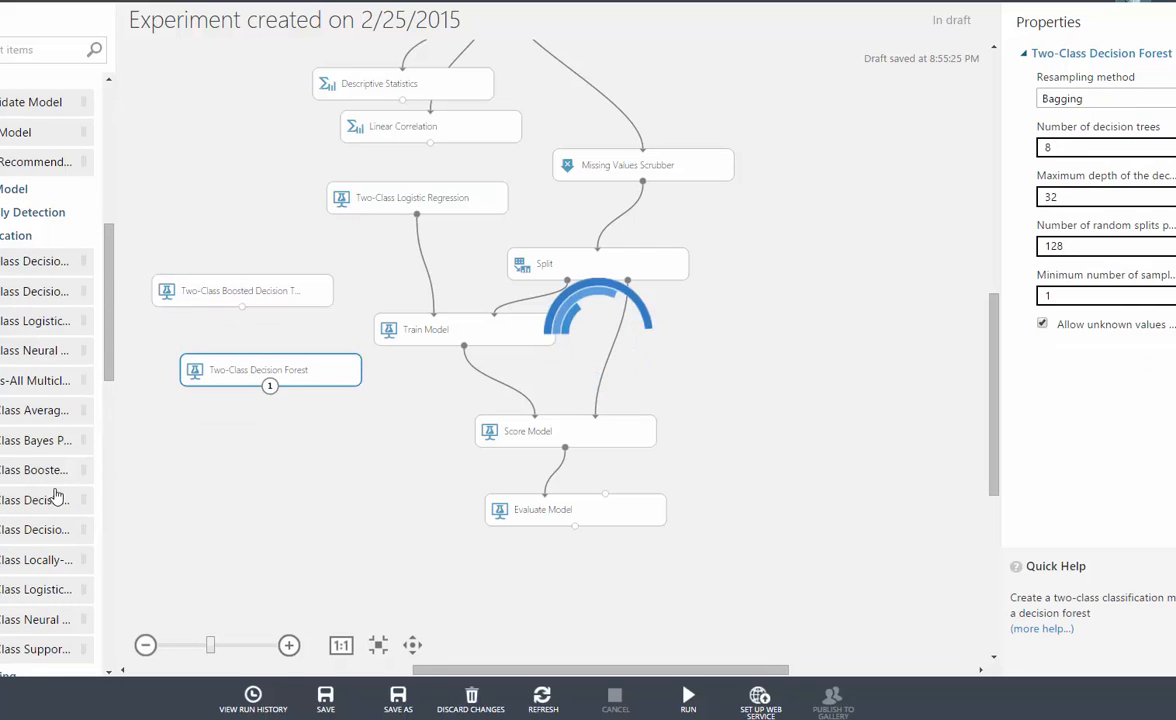
drag(40, 530, 290, 492)
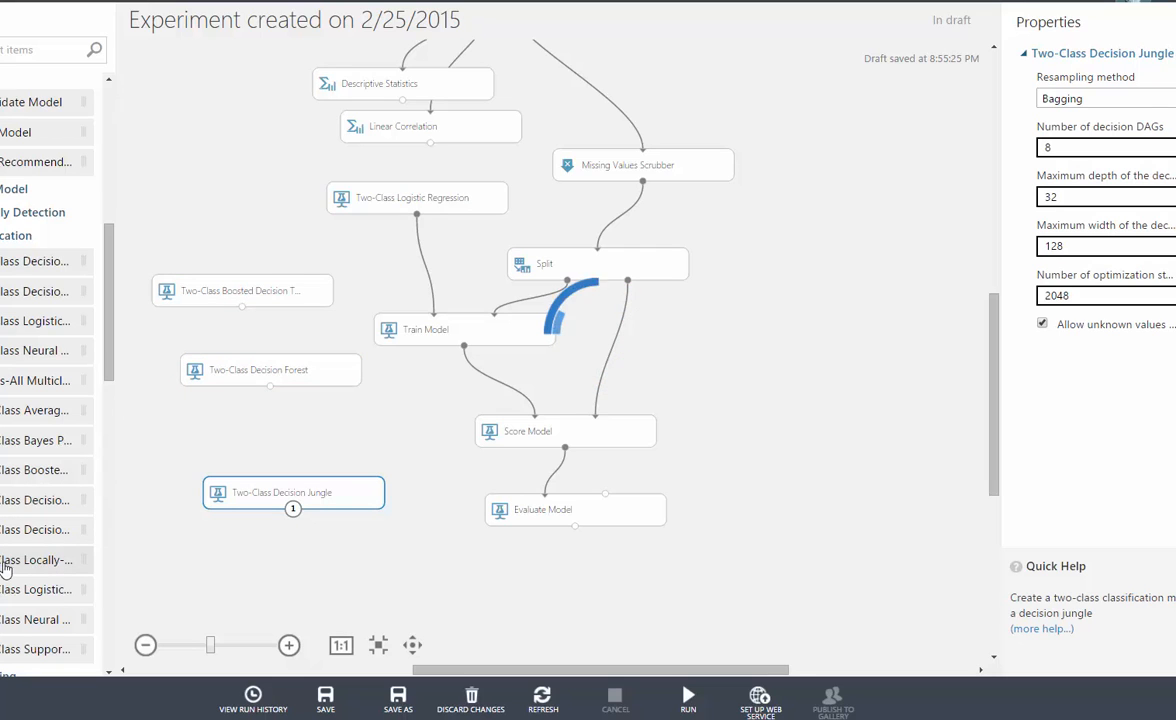
drag(40, 560, 290, 541)
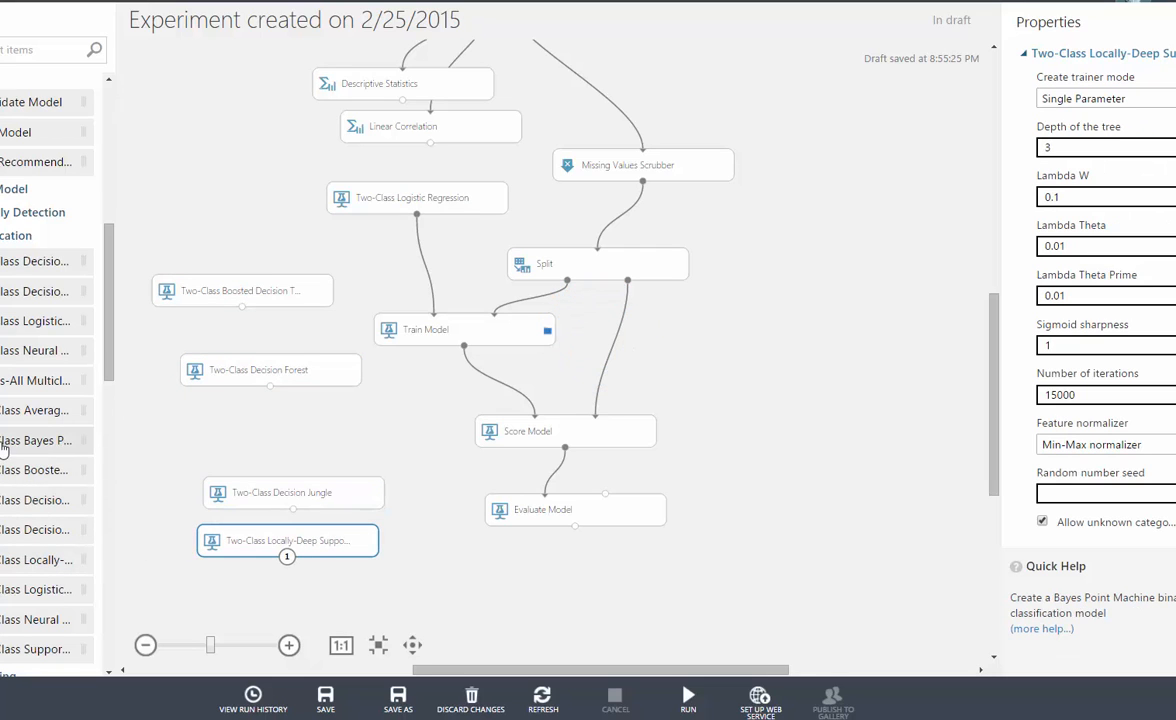
drag(30, 440, 207, 215)
drag(30, 470, 291, 430)
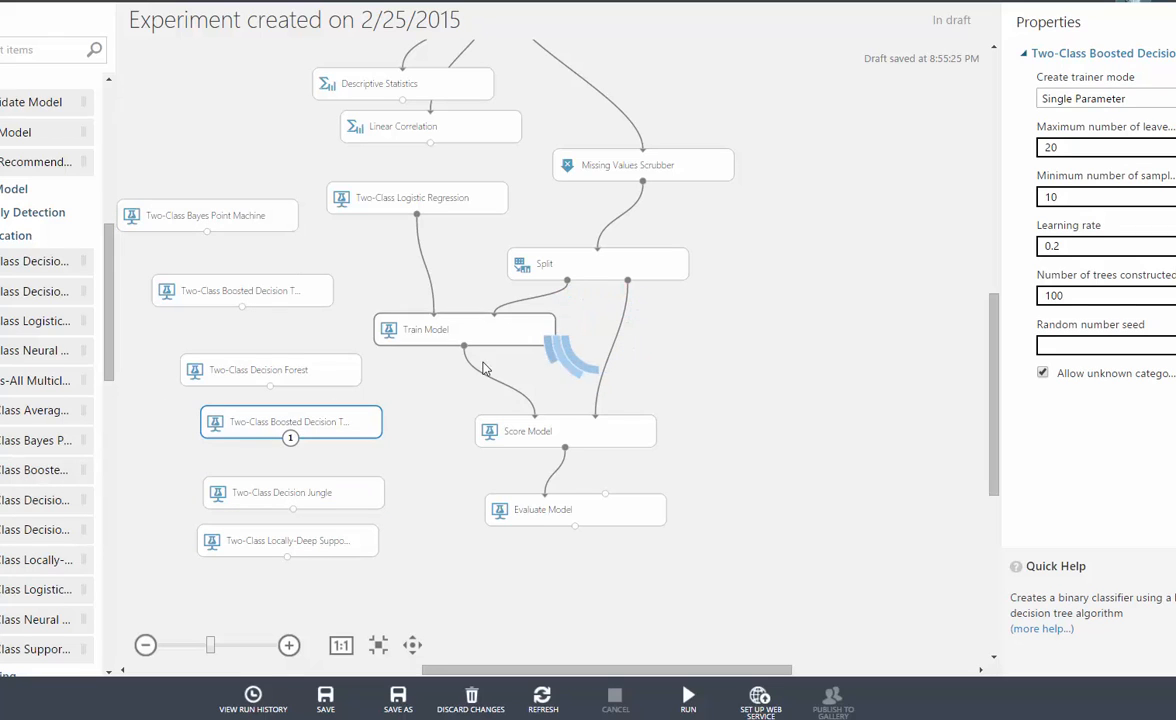